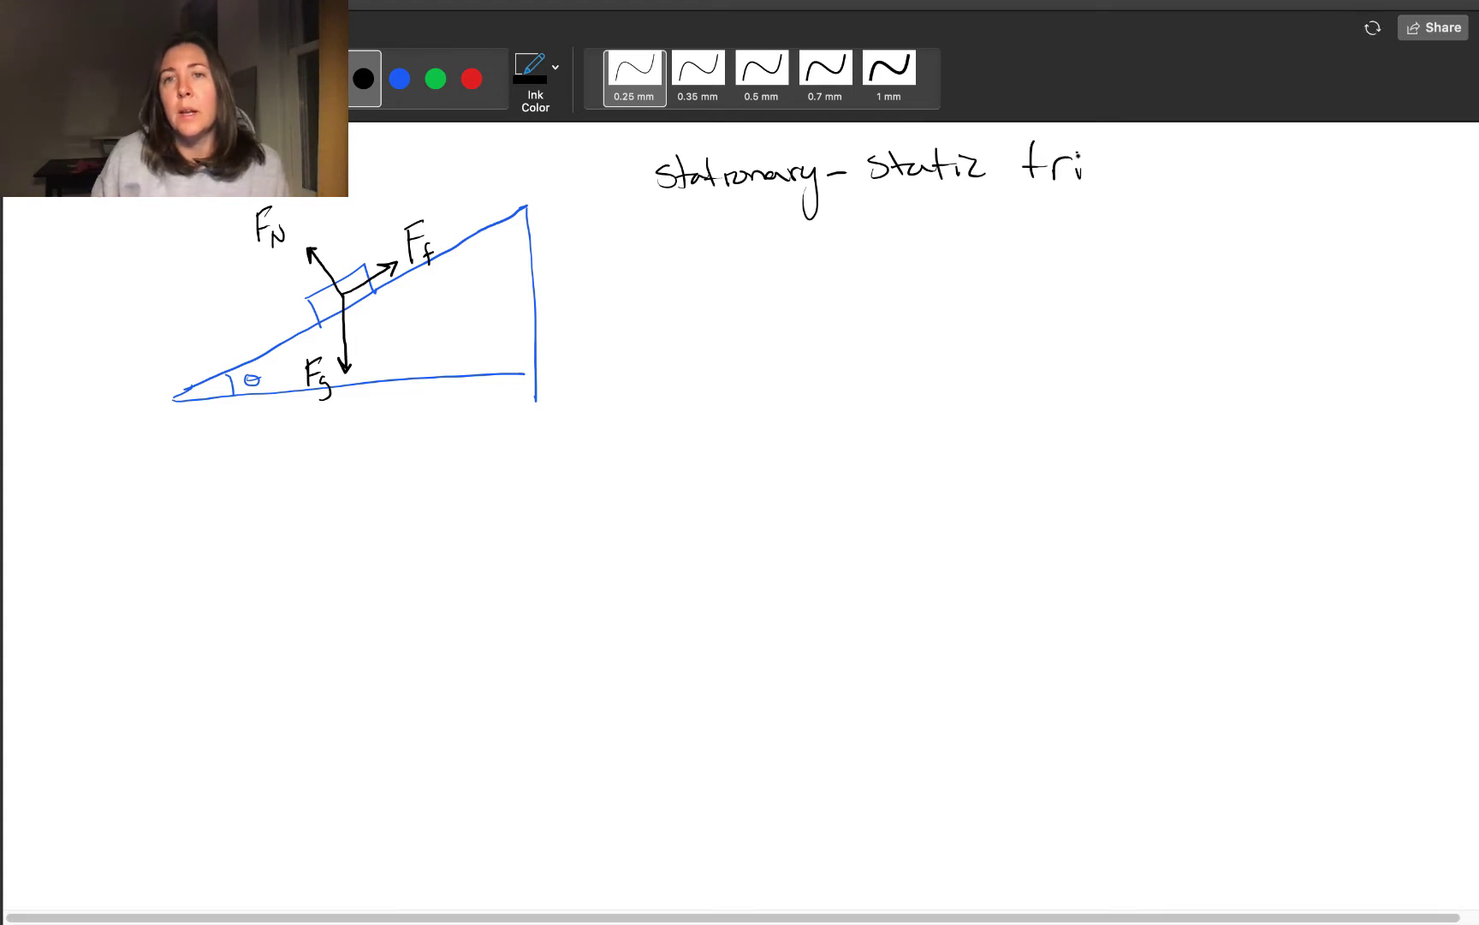
- End the 'stationary – static friction' heading with a closing period
left_click(1201, 171)
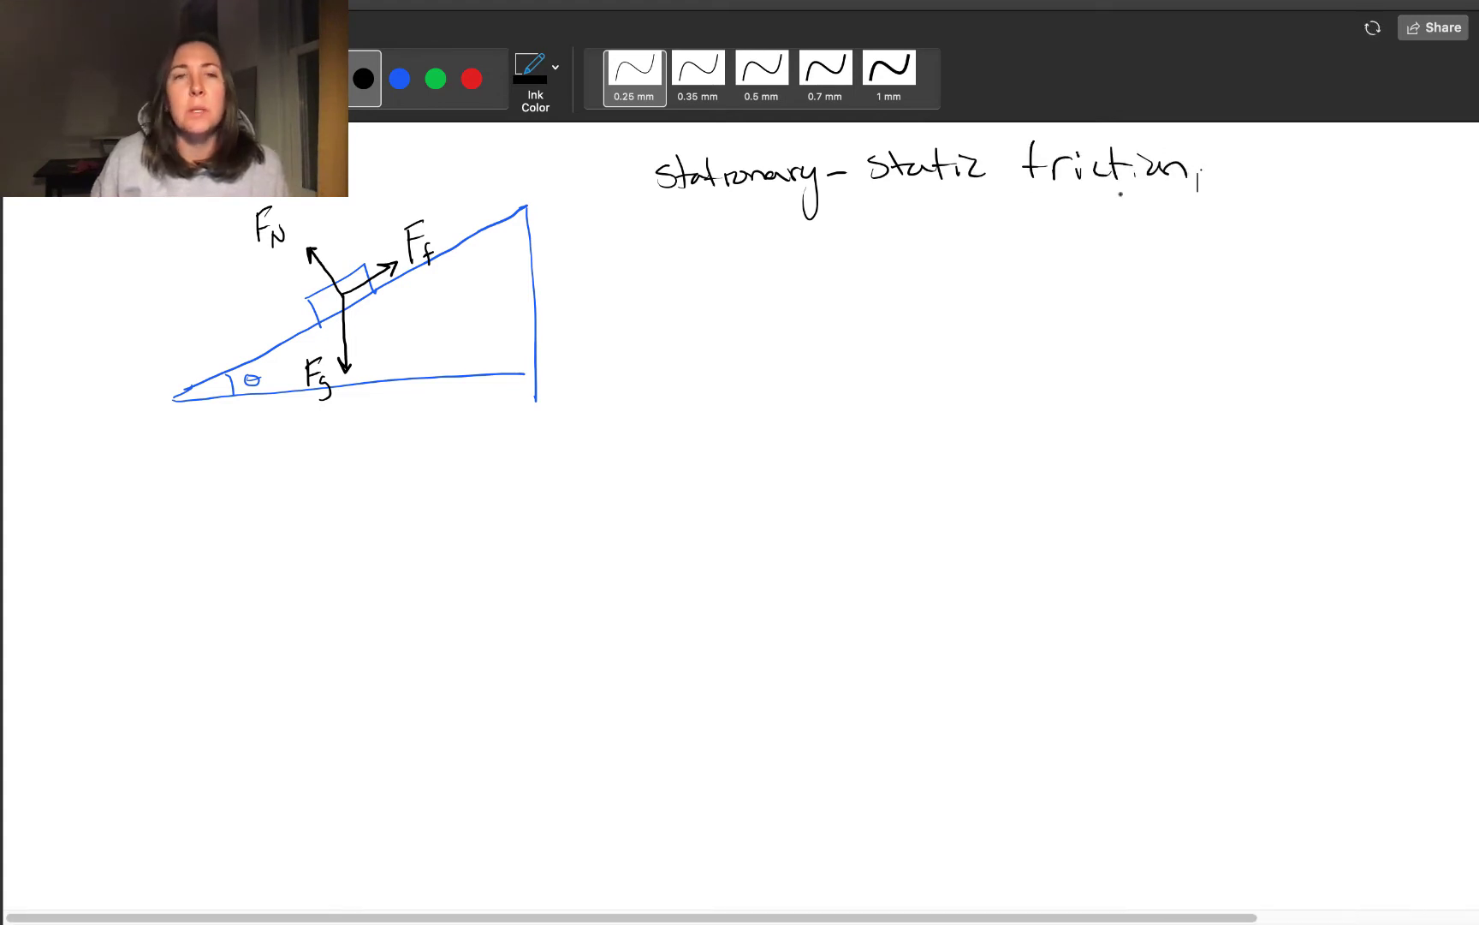
- Handwrite μs, then the inequality Fs ≤ μs FN beside the incline sketch
mouse_move(649, 270)
left_mouse_down()
mouse_move(661, 233)
mouse_move(682, 235)
mouse_move(695, 294)
left_mouse_up()
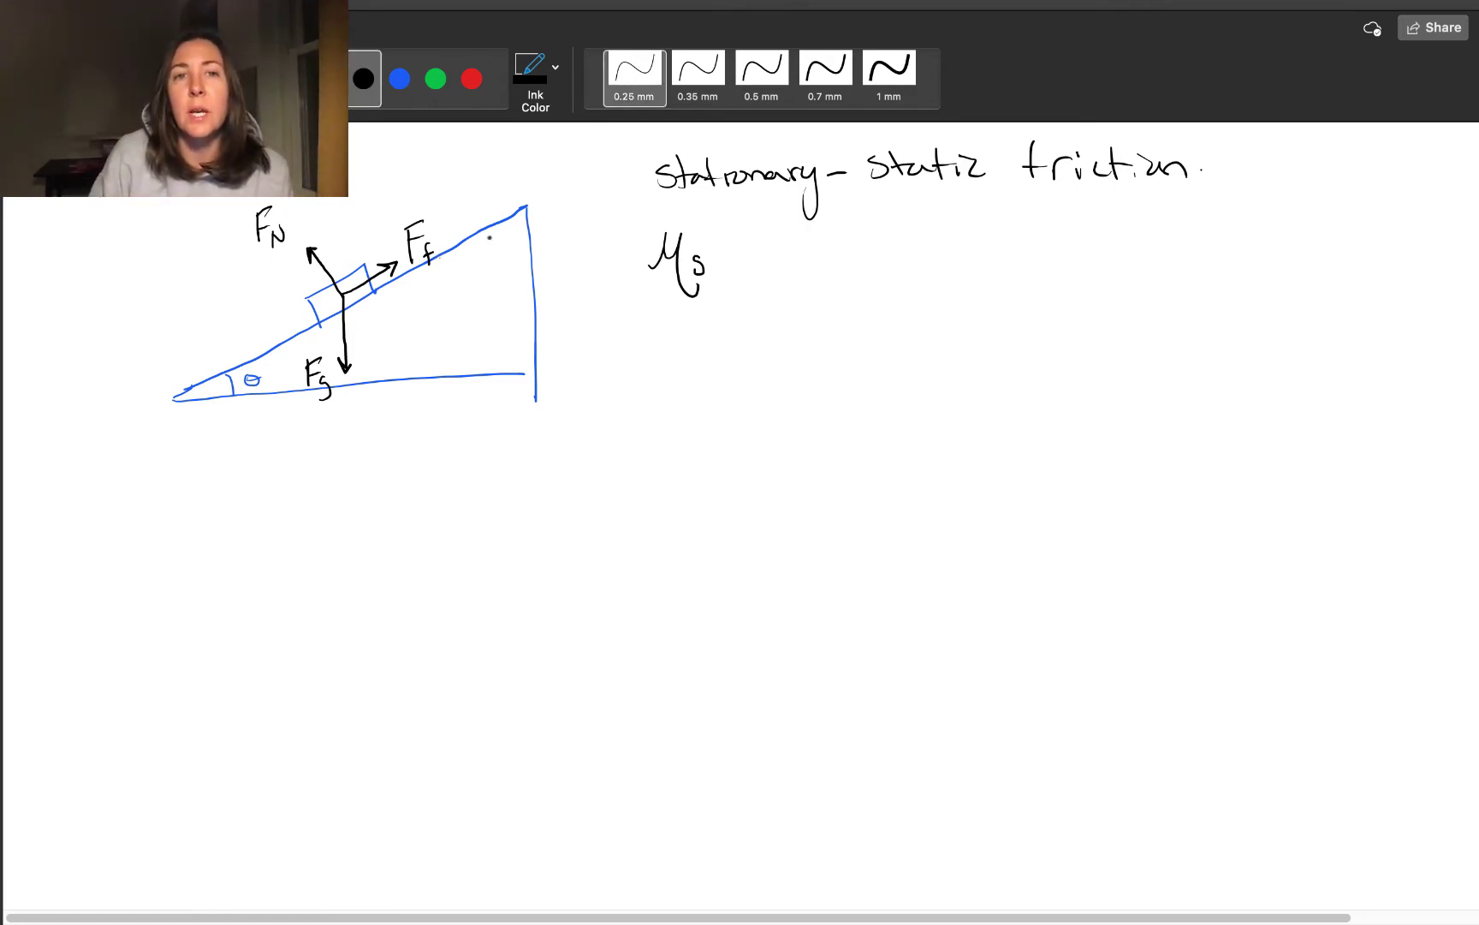
mouse_move(907, 215)
left_mouse_down()
mouse_move(906, 274)
mouse_move(938, 211)
left_mouse_up()
left_click_drag(927, 268, 916, 287)
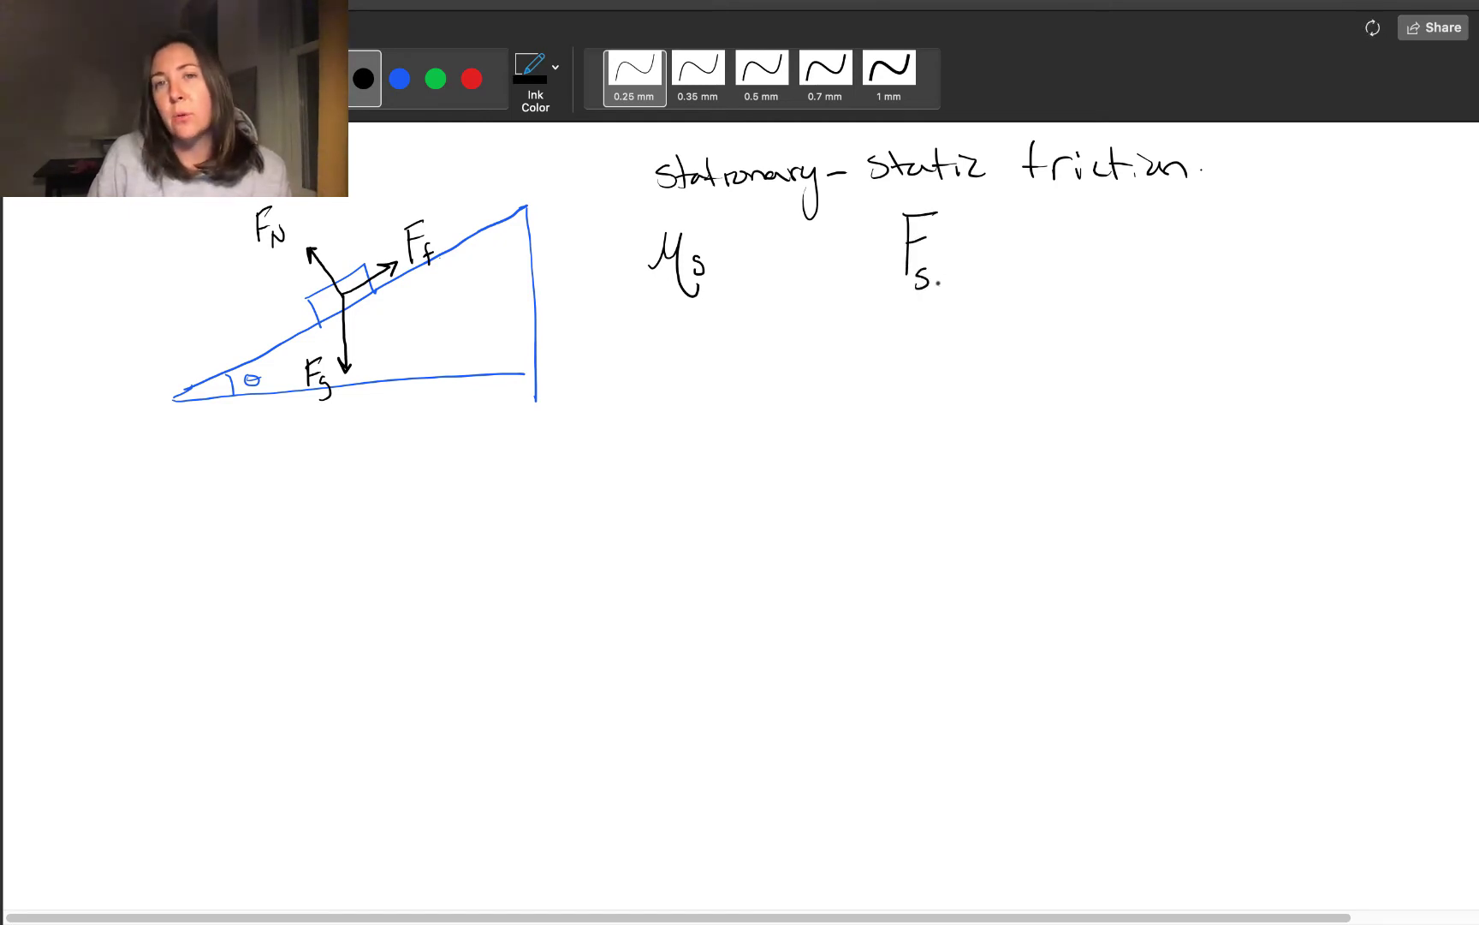
mouse_move(998, 217)
left_mouse_down()
mouse_move(1007, 264)
mouse_move(1043, 250)
mouse_move(1054, 296)
mouse_move(1051, 283)
left_mouse_up()
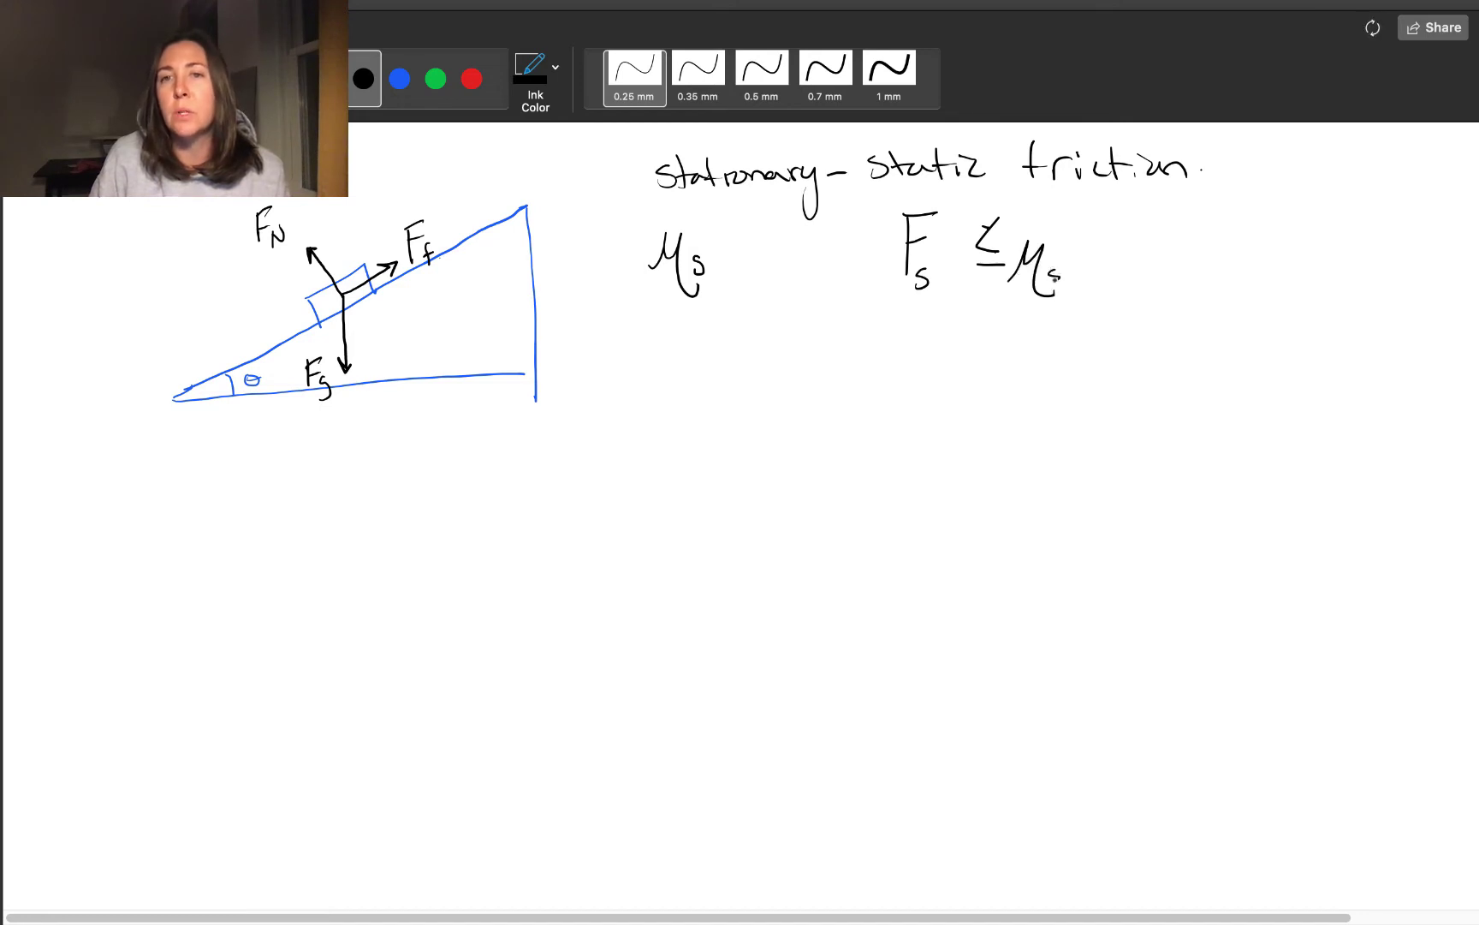
mouse_move(1075, 228)
left_mouse_down()
mouse_move(1075, 274)
mouse_move(1100, 216)
left_mouse_up()
mouse_move(1064, 260)
left_mouse_down()
mouse_move(1095, 252)
mouse_move(1104, 275)
mouse_move(1114, 254)
left_mouse_up()
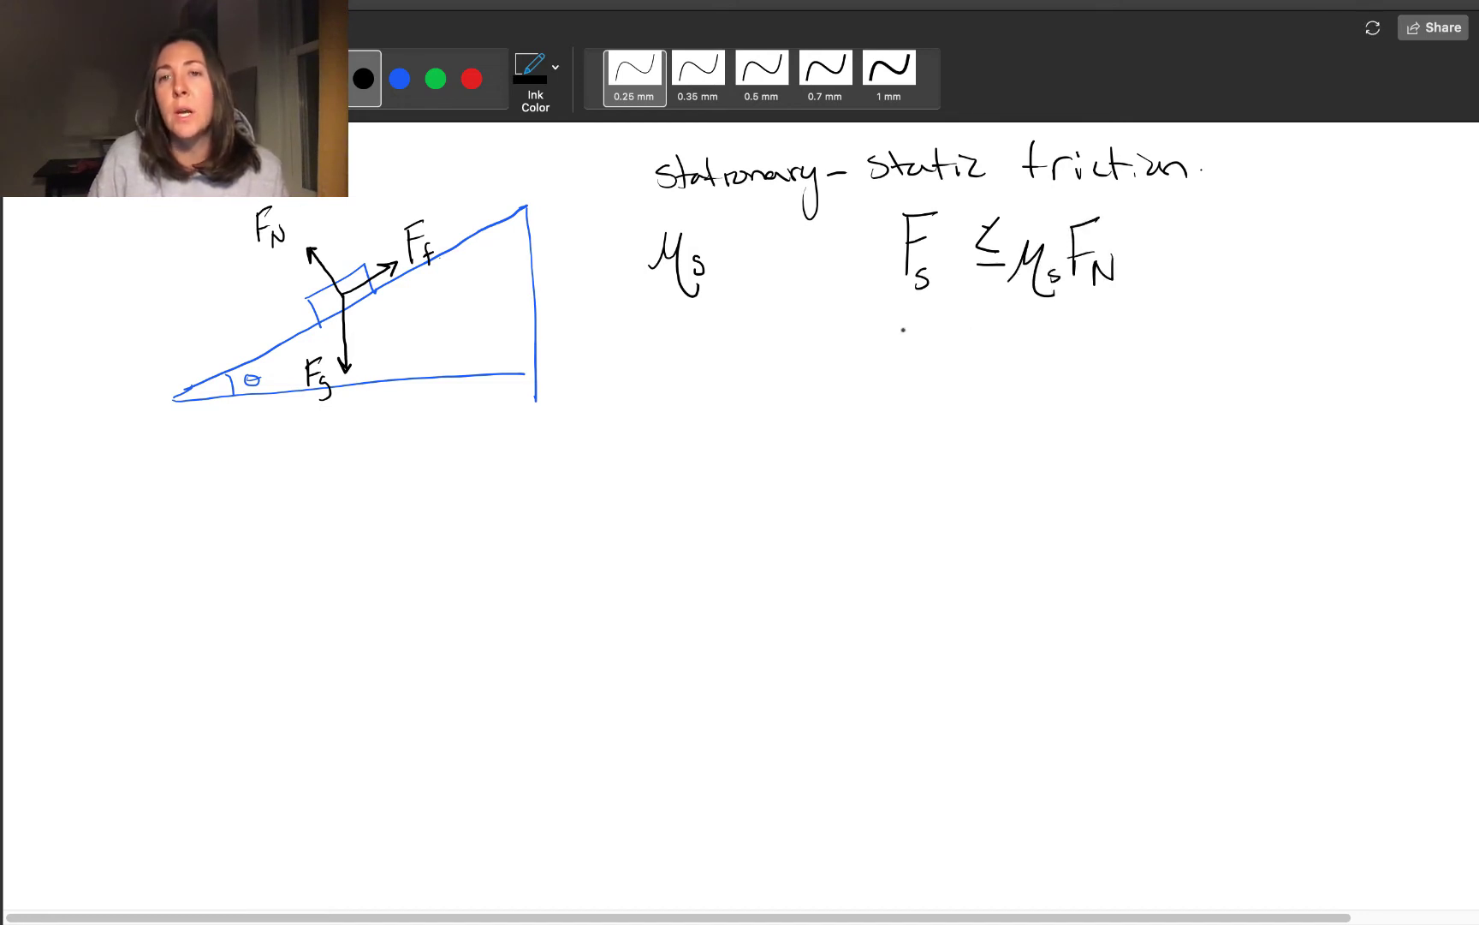
left_click_drag(900, 334, 903, 390)
- Write Fs,max = μs FN beneath the inequality and switch the ink to red
mouse_move(905, 330)
left_mouse_down()
mouse_move(926, 352)
mouse_move(916, 390)
mouse_move(929, 420)
mouse_move(958, 398)
mouse_move(998, 413)
left_mouse_up()
mouse_move(993, 393)
left_mouse_down()
mouse_move(983, 419)
mouse_move(1028, 378)
left_mouse_up()
mouse_move(1005, 387)
left_mouse_down()
mouse_move(1065, 387)
mouse_move(1086, 430)
mouse_move(1078, 416)
left_mouse_up()
mouse_move(1100, 354)
left_mouse_down()
mouse_move(1104, 403)
mouse_move(1135, 344)
left_mouse_up()
mouse_move(1105, 375)
left_mouse_down()
mouse_move(1148, 402)
mouse_move(1151, 368)
left_mouse_up()
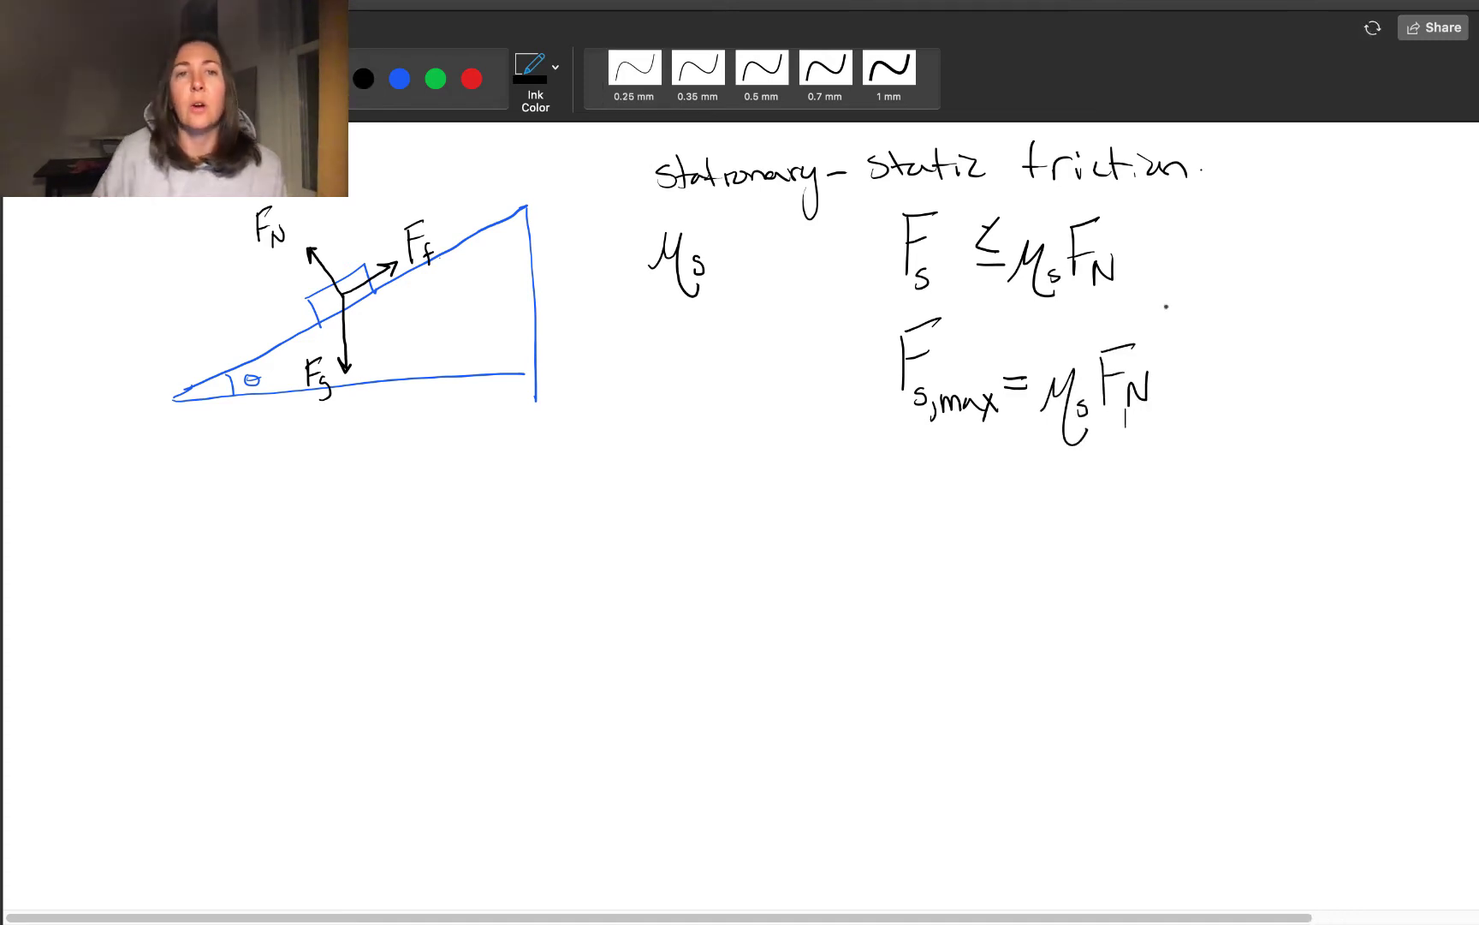
left_click(472, 78)
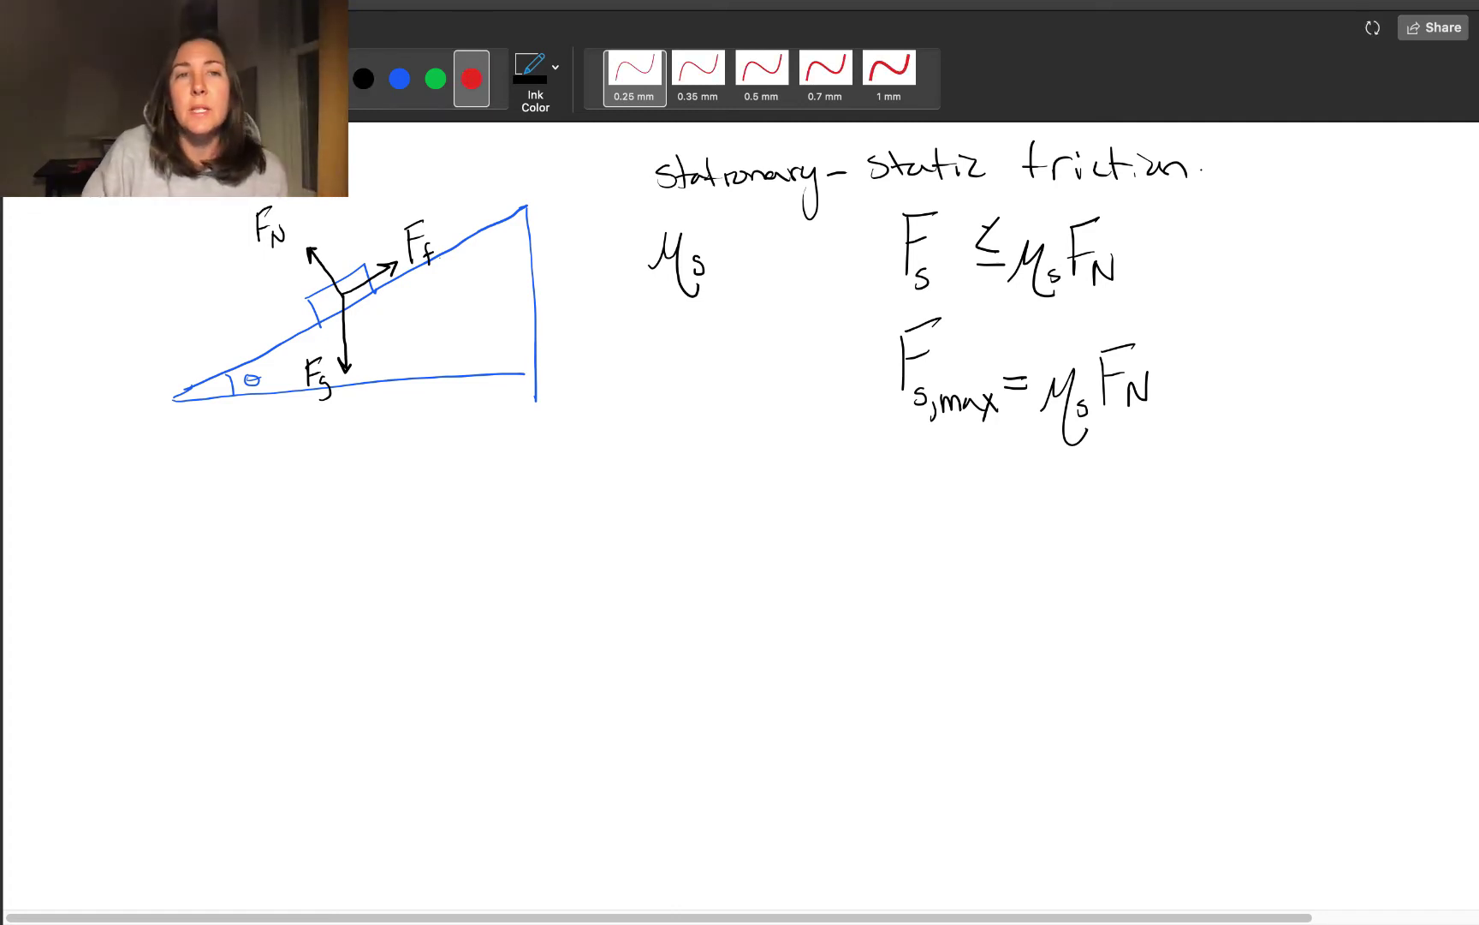
- In red, draw dashed incline axes, the Fg∥ arrow with its label, and θ
left_click_drag(281, 203, 433, 407)
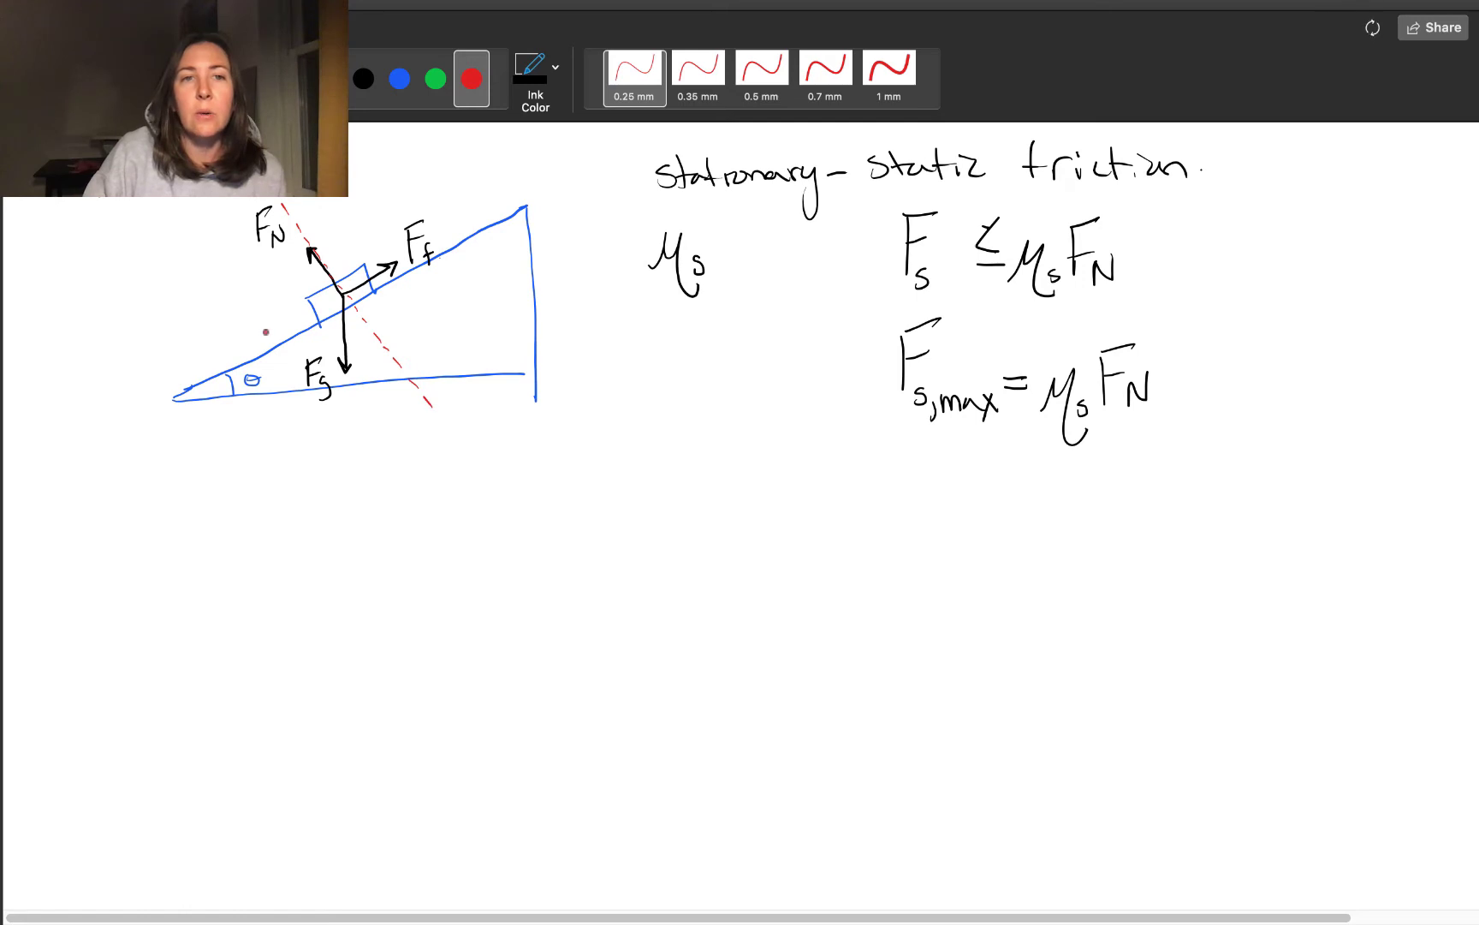
left_click_drag(460, 221, 244, 352)
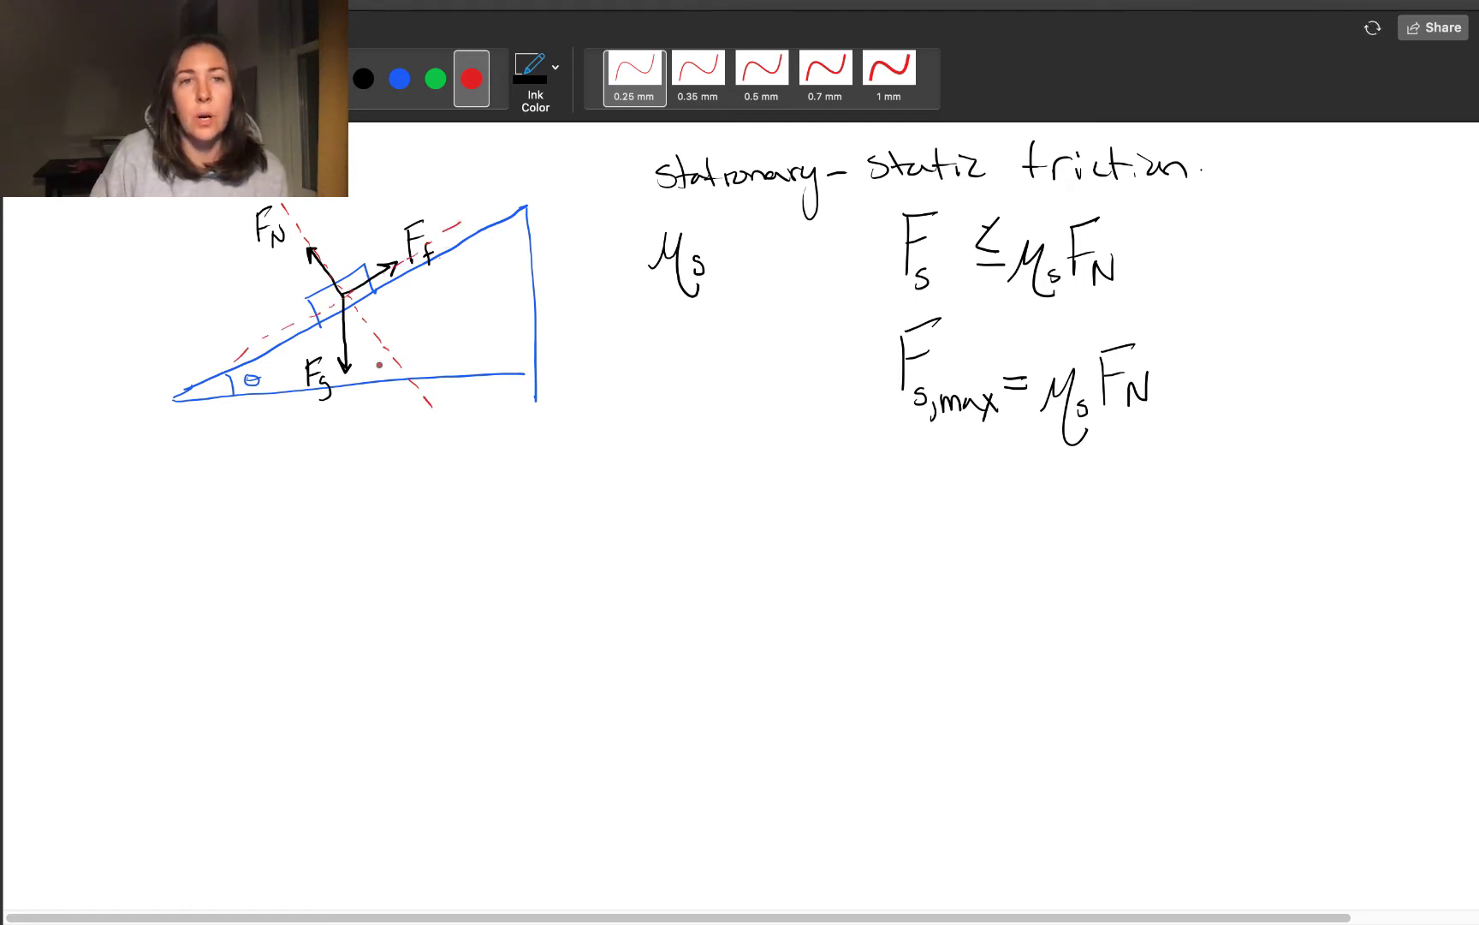
mouse_move(350, 371)
left_mouse_down()
mouse_move(386, 344)
mouse_move(350, 370)
mouse_move(376, 390)
left_mouse_up()
mouse_move(374, 407)
left_mouse_down()
mouse_move(375, 435)
mouse_move(383, 402)
left_mouse_up()
mouse_move(371, 422)
left_mouse_down()
mouse_move(384, 418)
mouse_move(384, 454)
left_mouse_up()
left_click_drag(409, 431, 410, 457)
left_click_drag(417, 431, 416, 458)
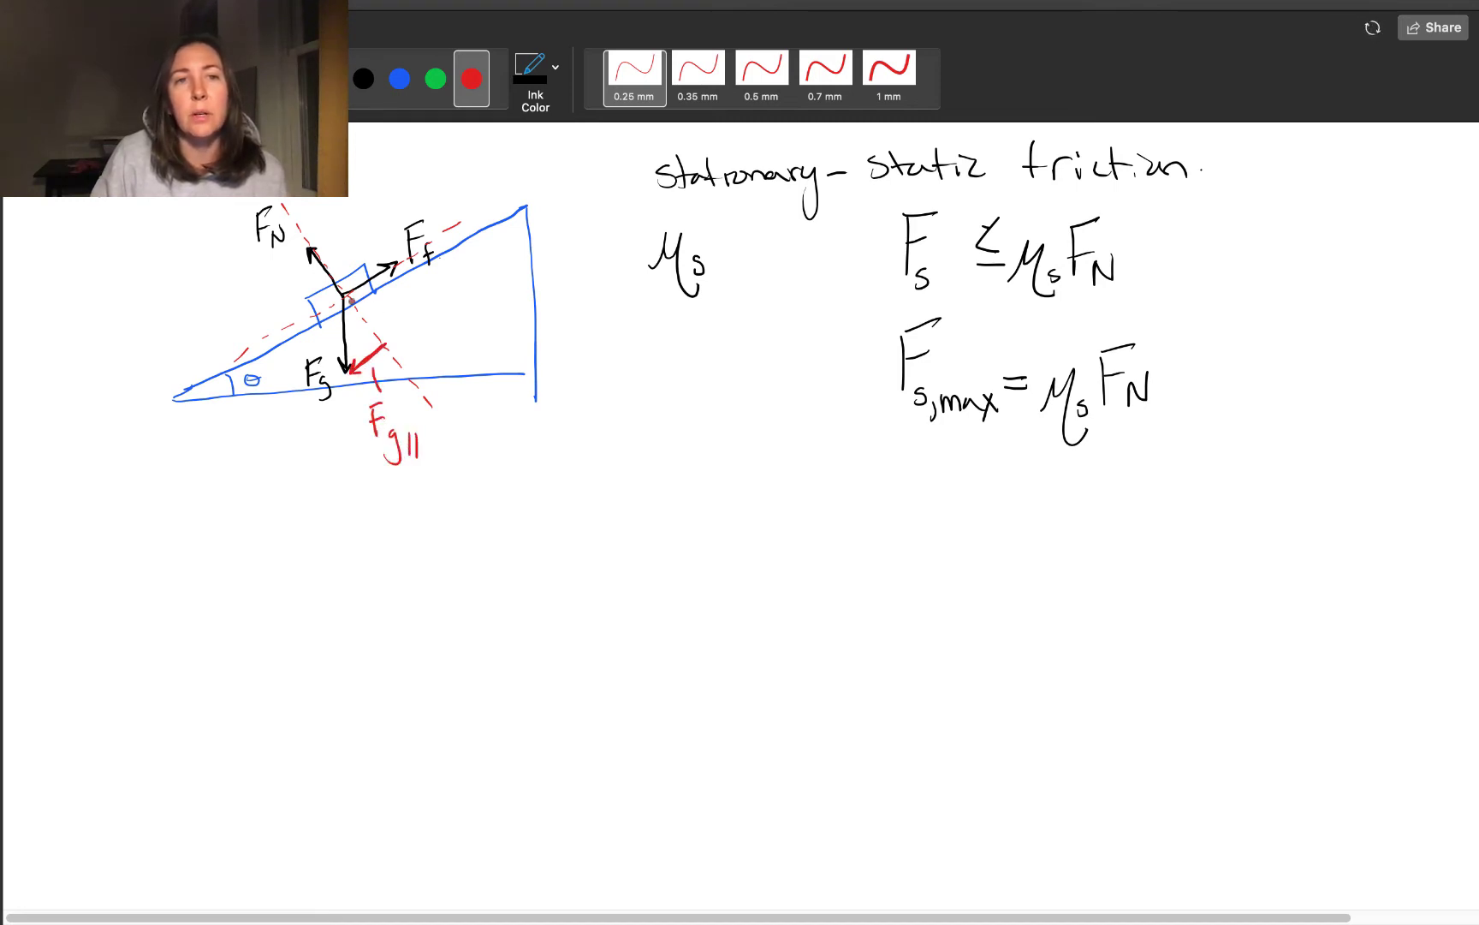
mouse_move(343, 310)
left_mouse_down()
mouse_move(380, 340)
mouse_move(346, 295)
mouse_move(383, 344)
mouse_move(399, 317)
mouse_move(398, 336)
left_mouse_up()
- In green, draw and label the -Fg⊥ component
left_click(435, 80)
mouse_move(400, 297)
left_mouse_down()
mouse_move(420, 293)
mouse_move(420, 355)
left_mouse_up()
left_click_drag(432, 325, 433, 353)
left_click_drag(428, 352, 436, 350)
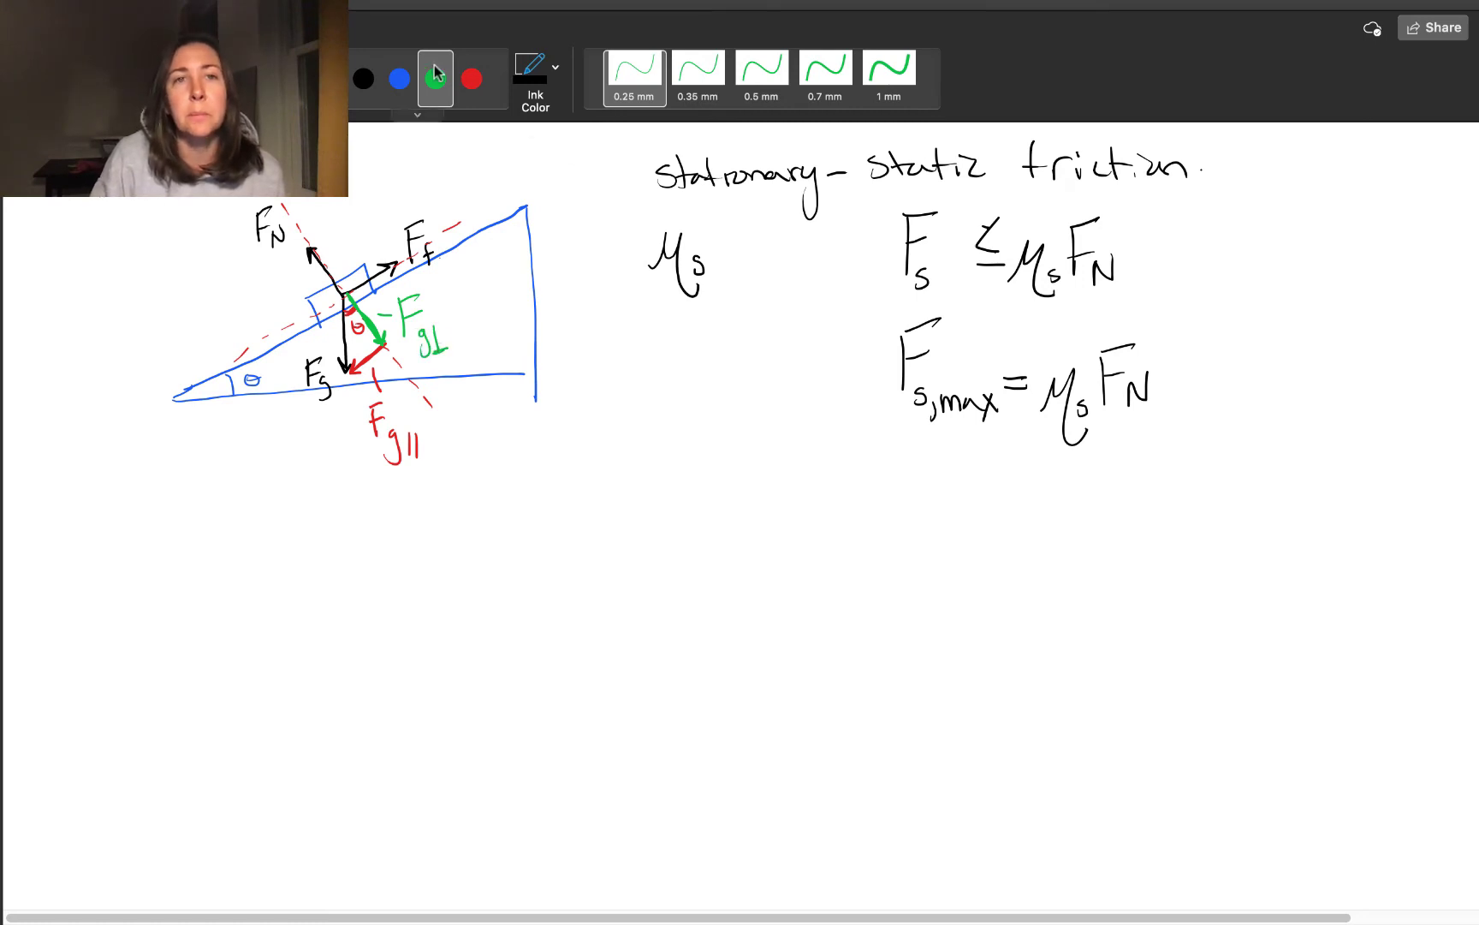
- In black ink, write ΣF∥ = below the diagram and mark down-slope as positive
left_click(436, 95)
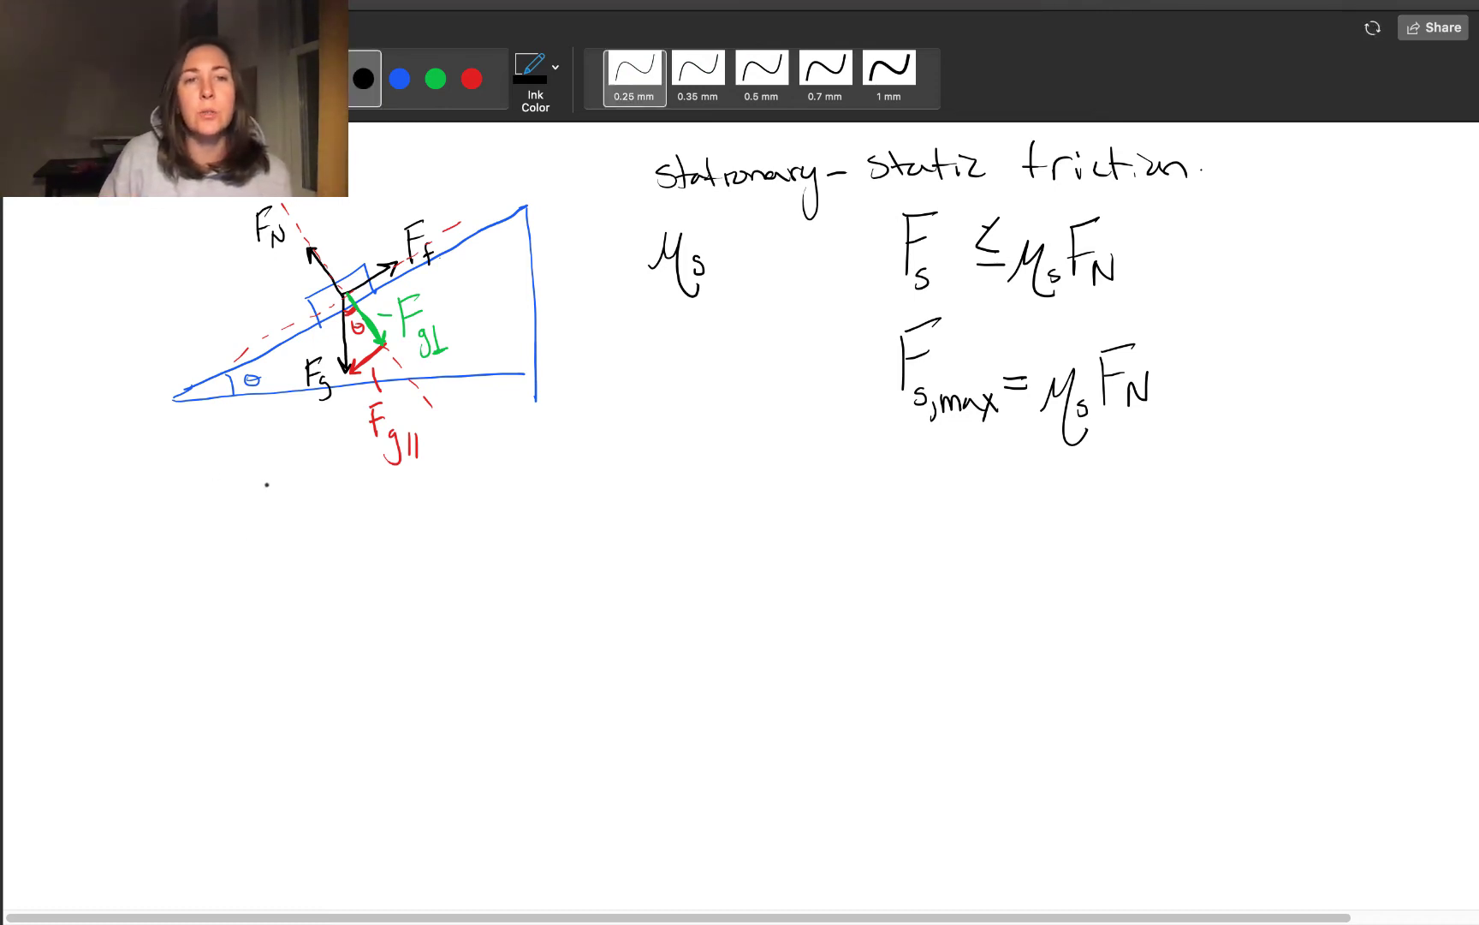
mouse_move(266, 484)
left_mouse_down()
mouse_move(269, 529)
mouse_move(283, 530)
mouse_move(309, 487)
left_mouse_up()
mouse_move(280, 517)
left_mouse_down()
mouse_move(307, 513)
mouse_move(302, 557)
left_mouse_up()
left_click_drag(341, 506, 356, 504)
left_click_drag(336, 520, 360, 519)
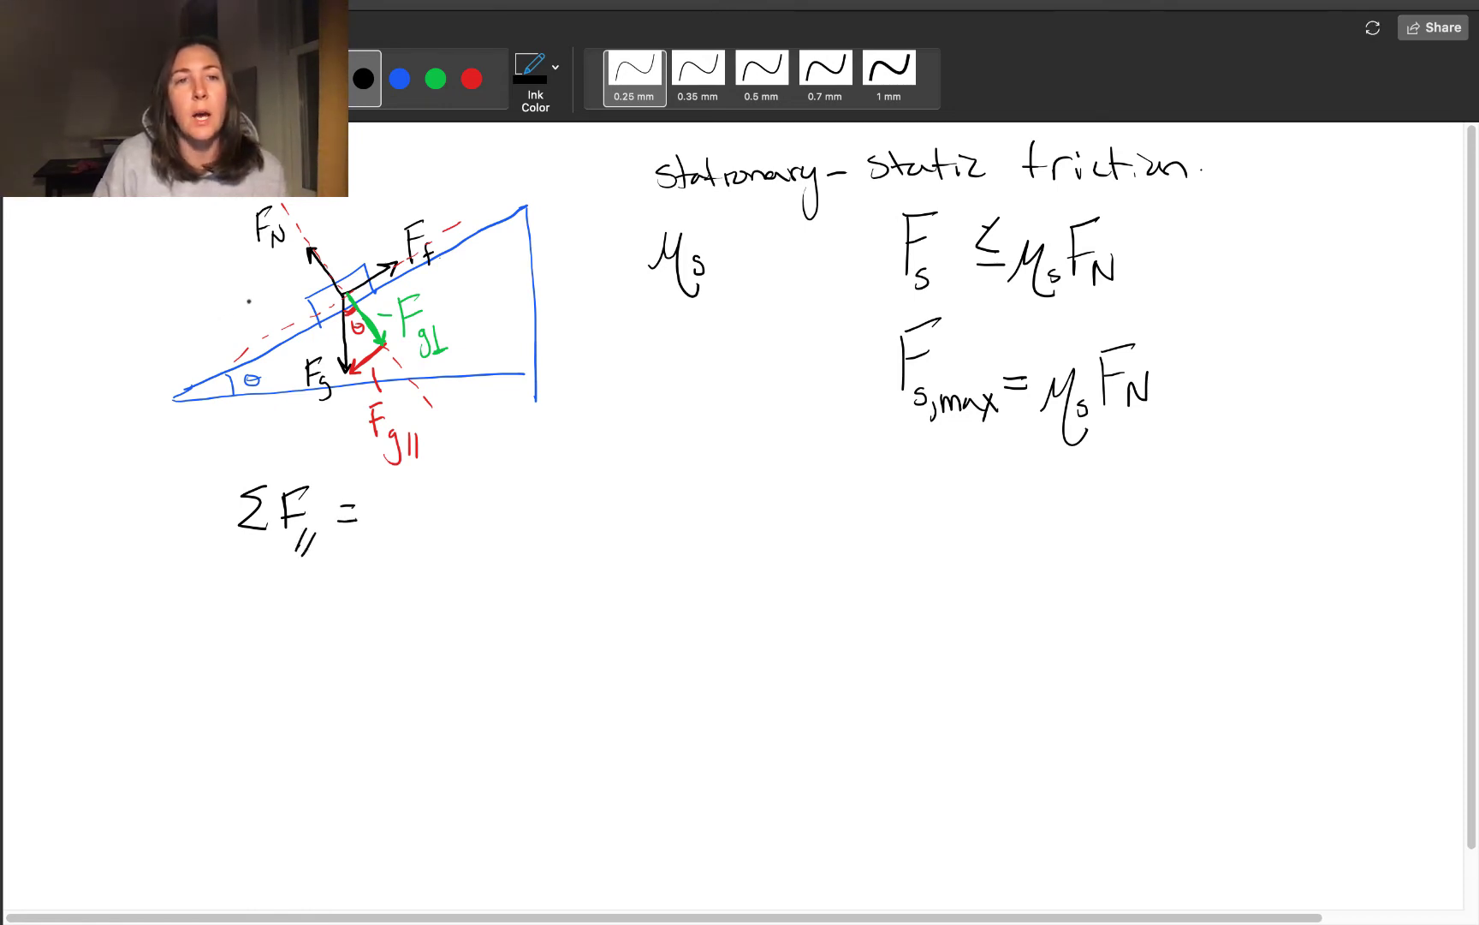
mouse_move(249, 302)
left_mouse_down()
mouse_move(213, 321)
mouse_move(229, 333)
mouse_move(195, 351)
left_mouse_up()
left_click_drag(187, 344, 206, 340)
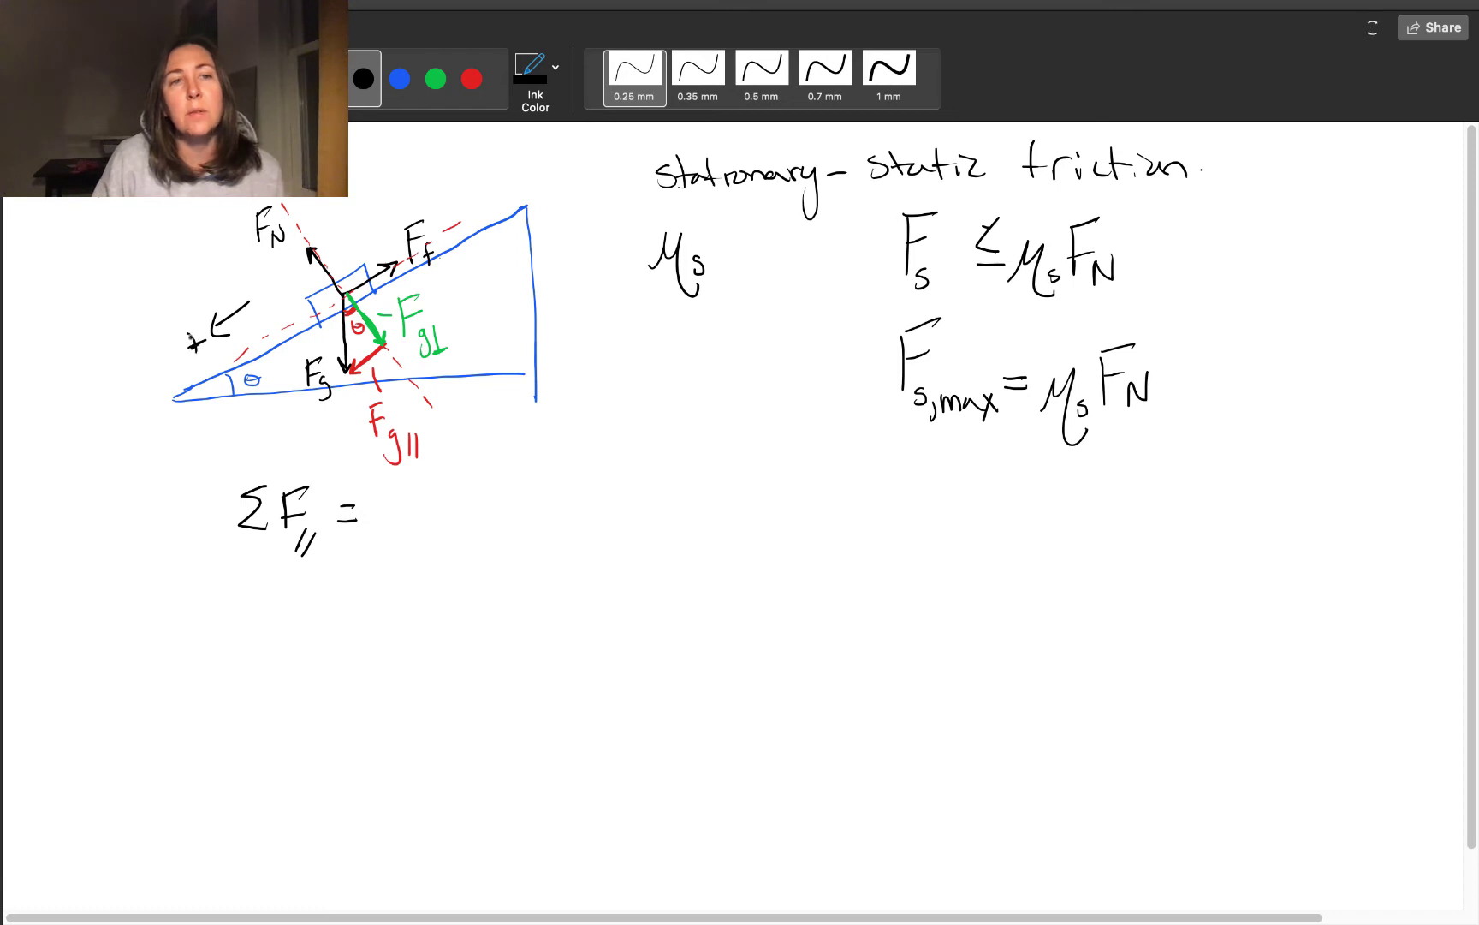
key("Escape")
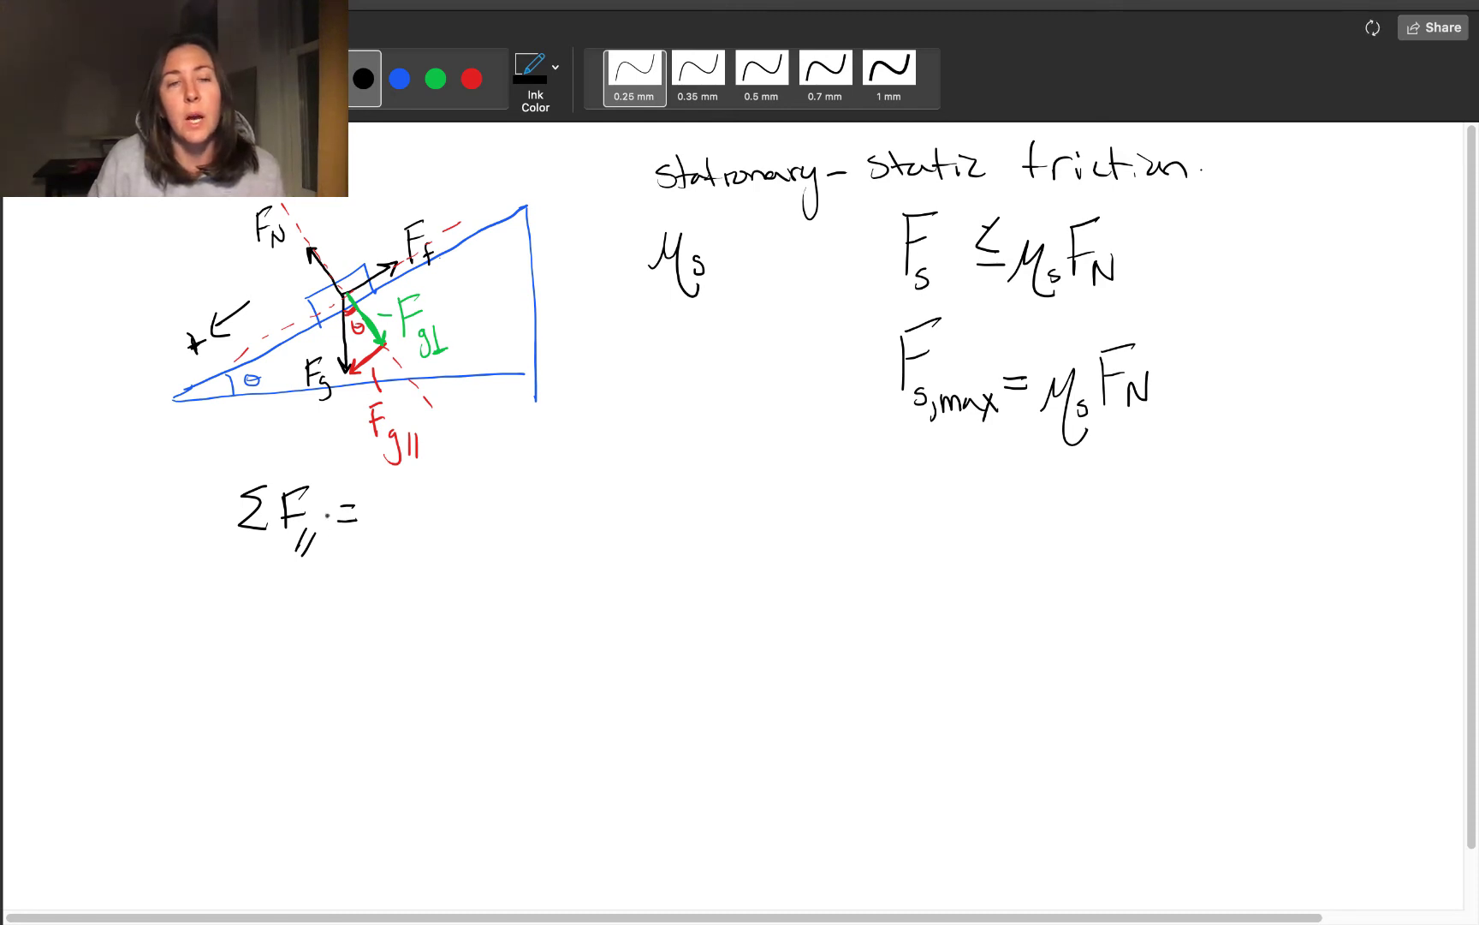
- Write -Ff, erase the f, and complete -Fs,max + Fg∥, relabelling friction Fs,max
left_click_drag(393, 483, 392, 519)
left_click_drag(389, 505, 405, 500)
mouse_move(395, 480)
left_mouse_down()
mouse_move(393, 515)
mouse_move(409, 476)
mouse_move(414, 542)
mouse_move(418, 525)
mouse_move(385, 488)
left_mouse_up()
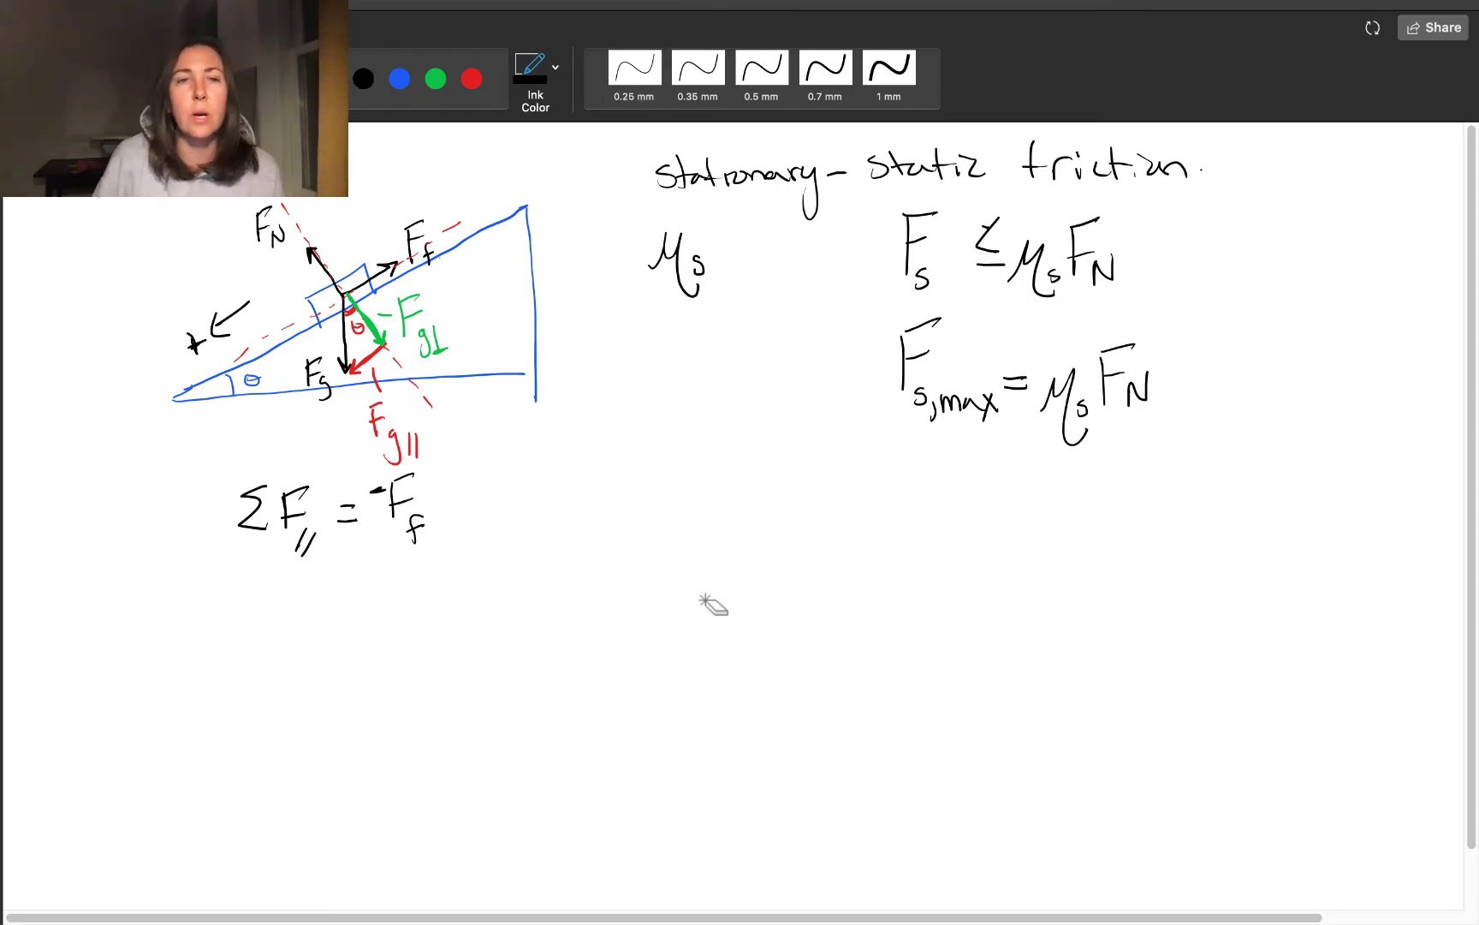
mouse_move(432, 542)
left_mouse_down()
mouse_move(423, 521)
mouse_move(394, 531)
mouse_move(445, 531)
left_mouse_up()
key("Escape")
mouse_move(442, 521)
left_mouse_down()
mouse_move(453, 535)
mouse_move(490, 500)
mouse_move(481, 513)
mouse_move(519, 517)
left_mouse_up()
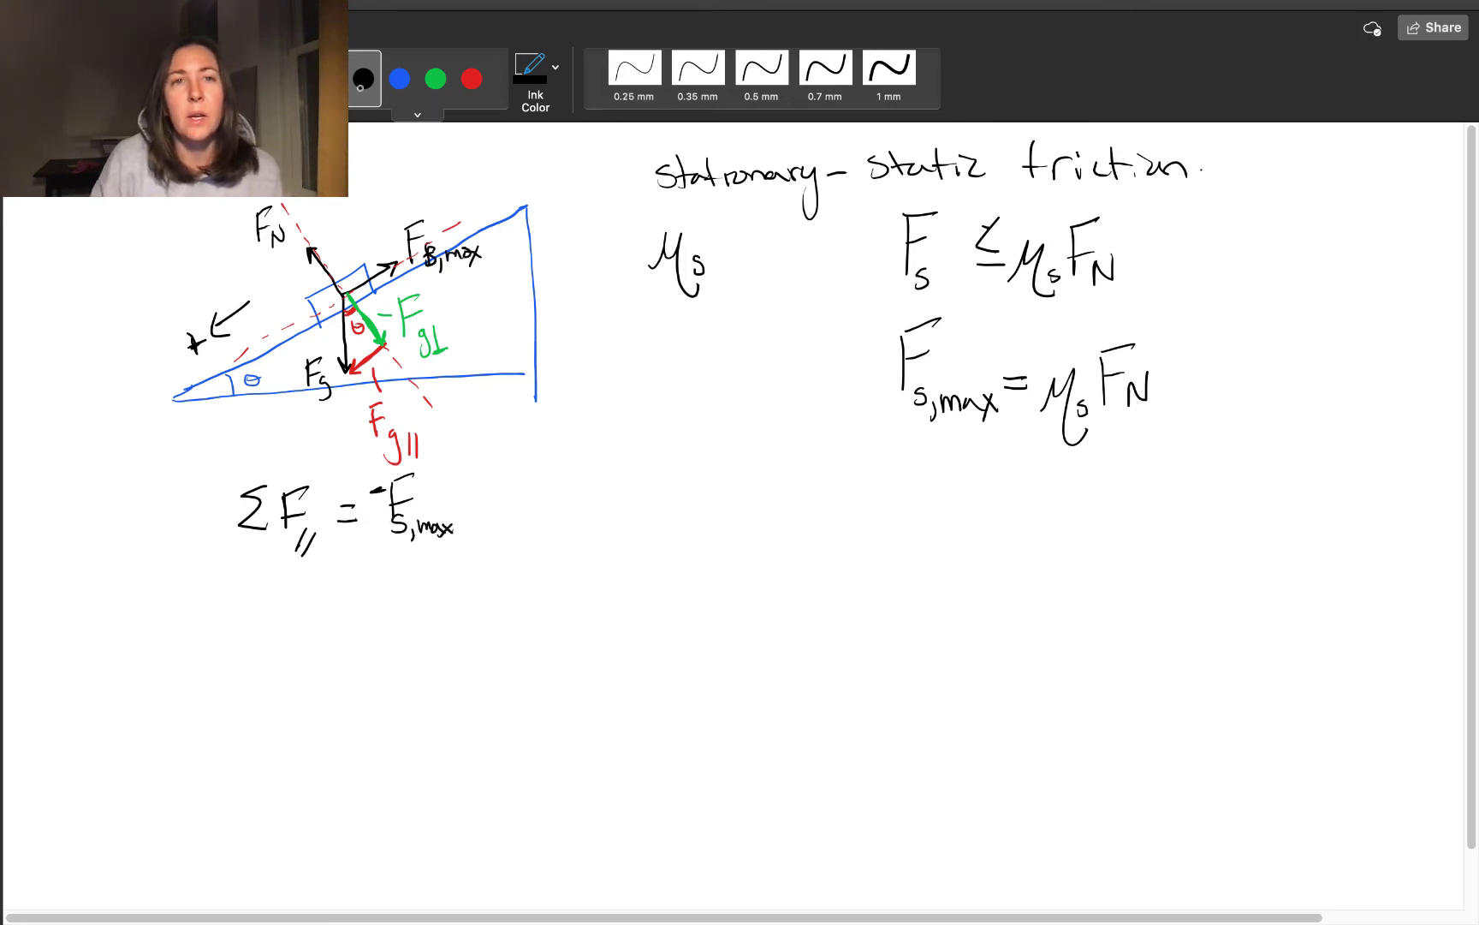
mouse_move(516, 471)
left_mouse_down()
mouse_move(545, 463)
mouse_move(520, 529)
left_mouse_up()
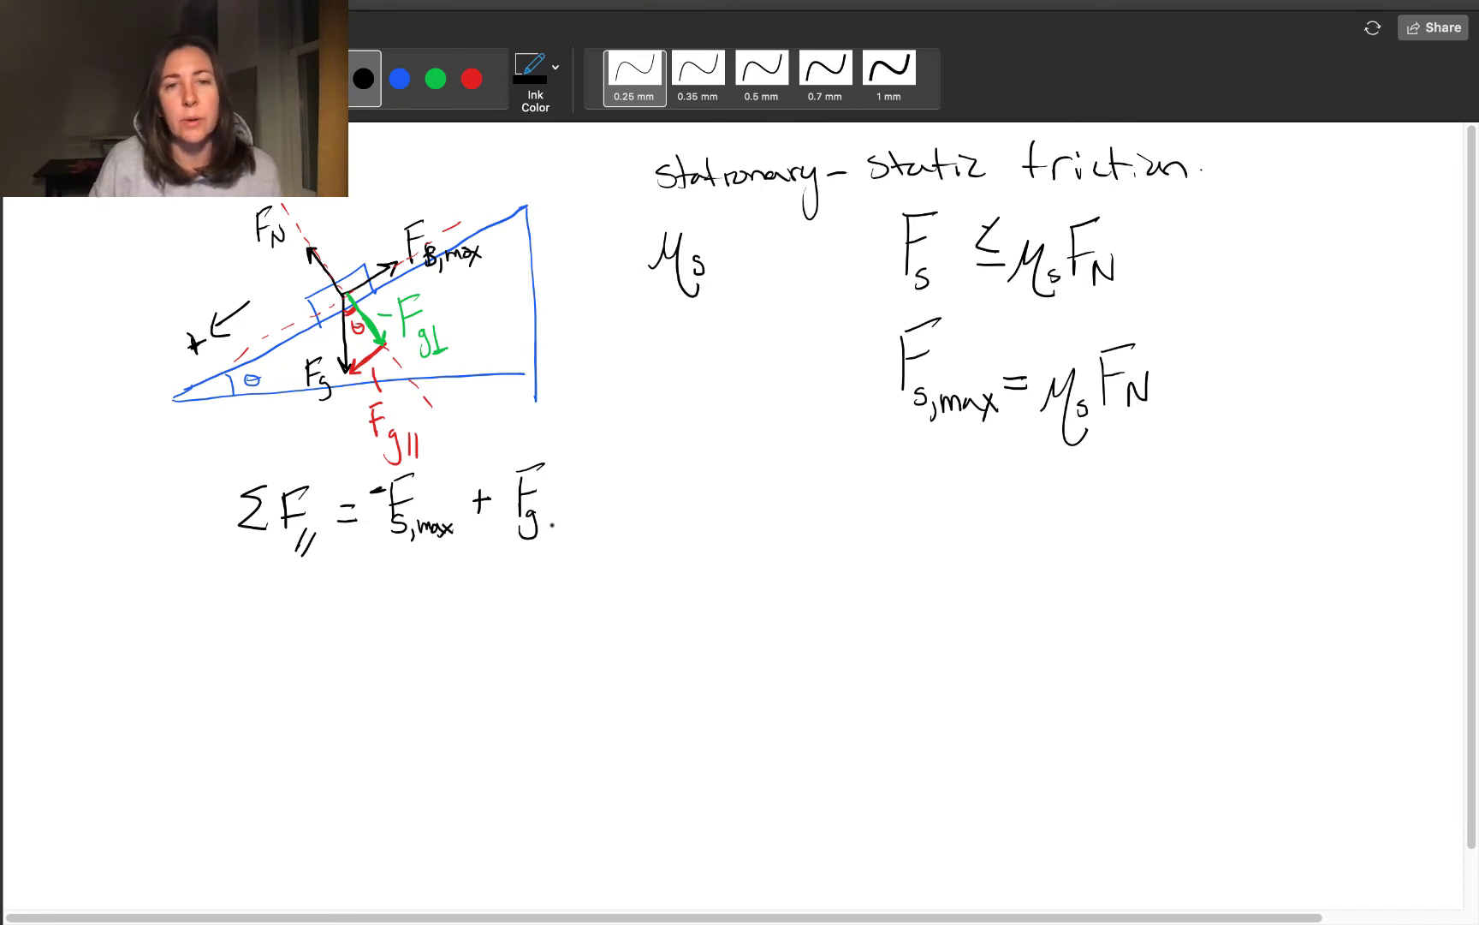
left_click_drag(552, 517, 553, 537)
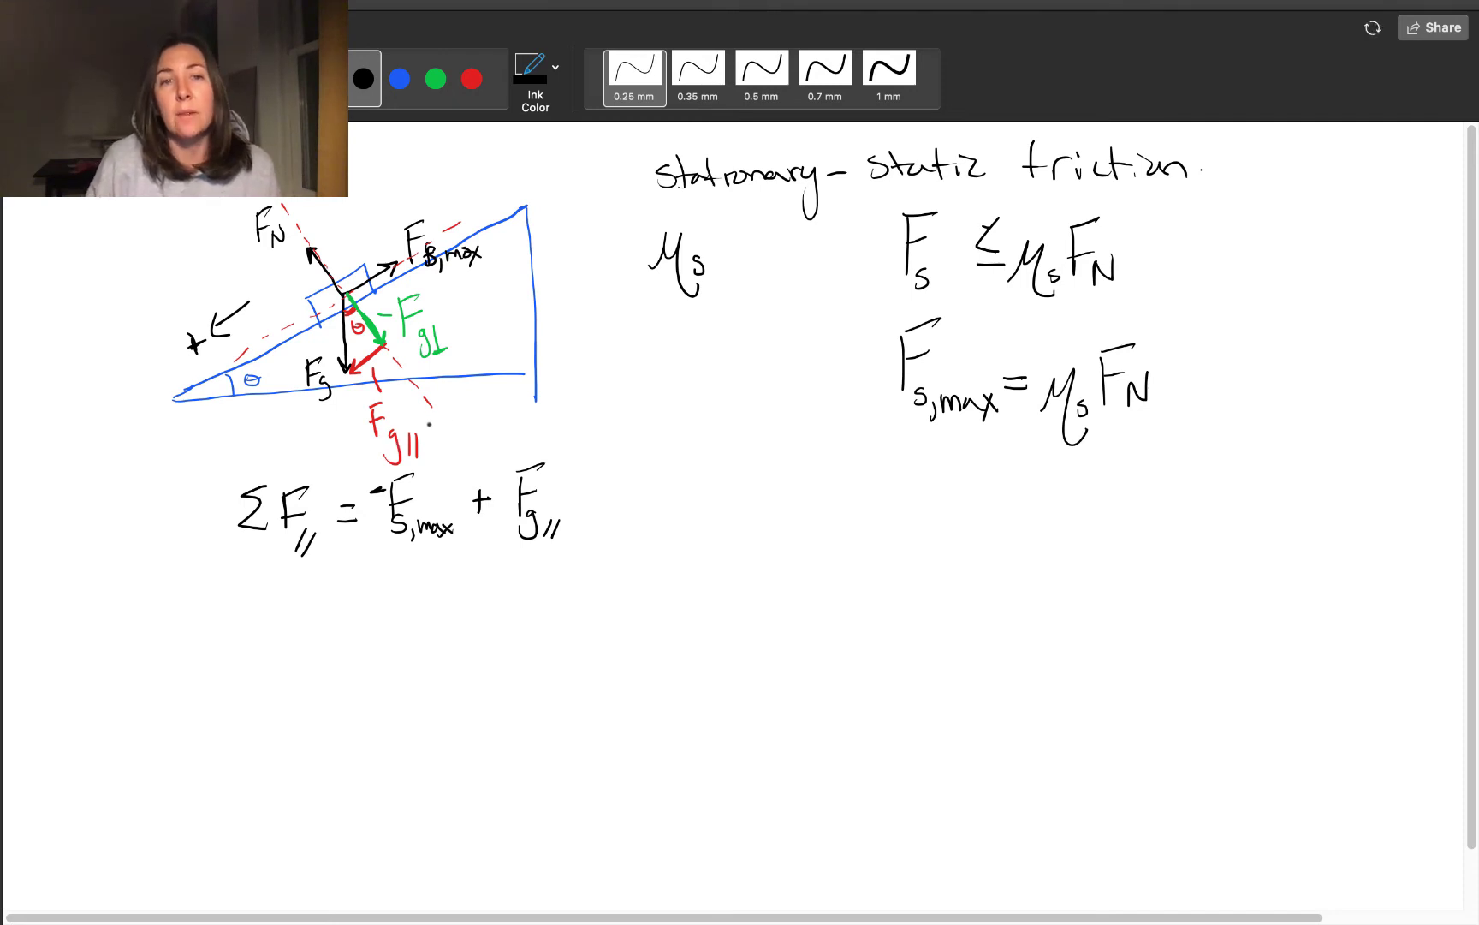
- Write '= Fg sinθ' beside the red Fg∥ label
left_click_drag(429, 419, 449, 429)
left_click_drag(450, 399, 465, 397)
mouse_move(450, 415)
left_mouse_down()
mouse_move(463, 412)
mouse_move(460, 444)
mouse_move(516, 417)
left_mouse_up()
left_click(495, 402)
left_click_drag(531, 399, 519, 415)
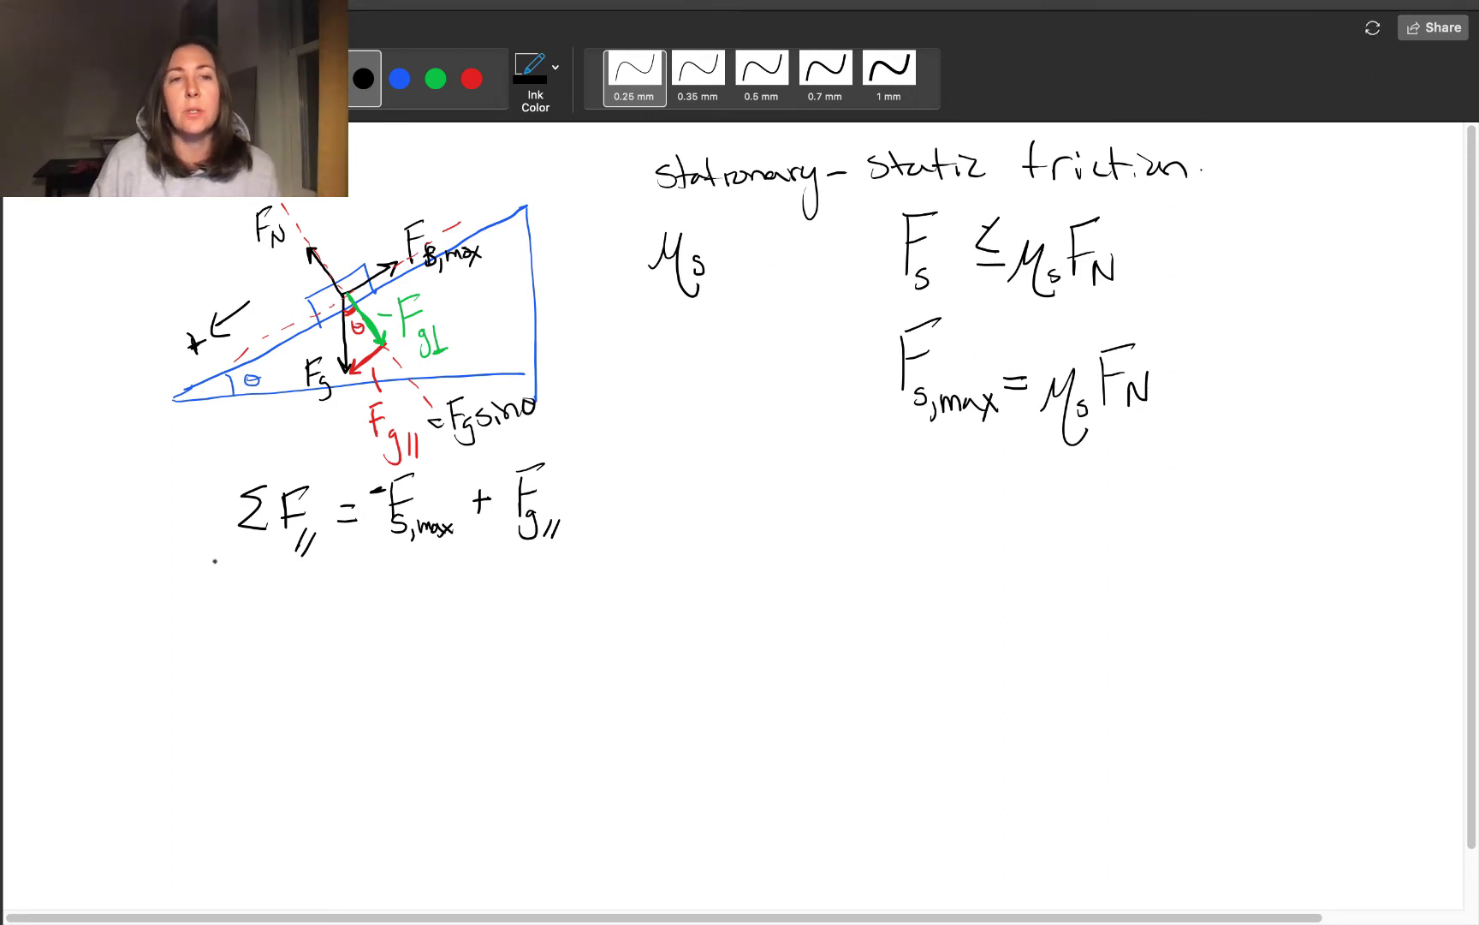
- Write the line 0 = -Fs,max + Fg sinθ
left_click_drag(523, 576, 524, 616)
mouse_move(521, 584)
left_mouse_down()
mouse_move(544, 568)
mouse_move(531, 632)
mouse_move(584, 614)
left_mouse_up()
left_click_drag(590, 613, 627, 597)
left_click_drag(478, 604, 499, 603)
left_click_drag(489, 594, 488, 617)
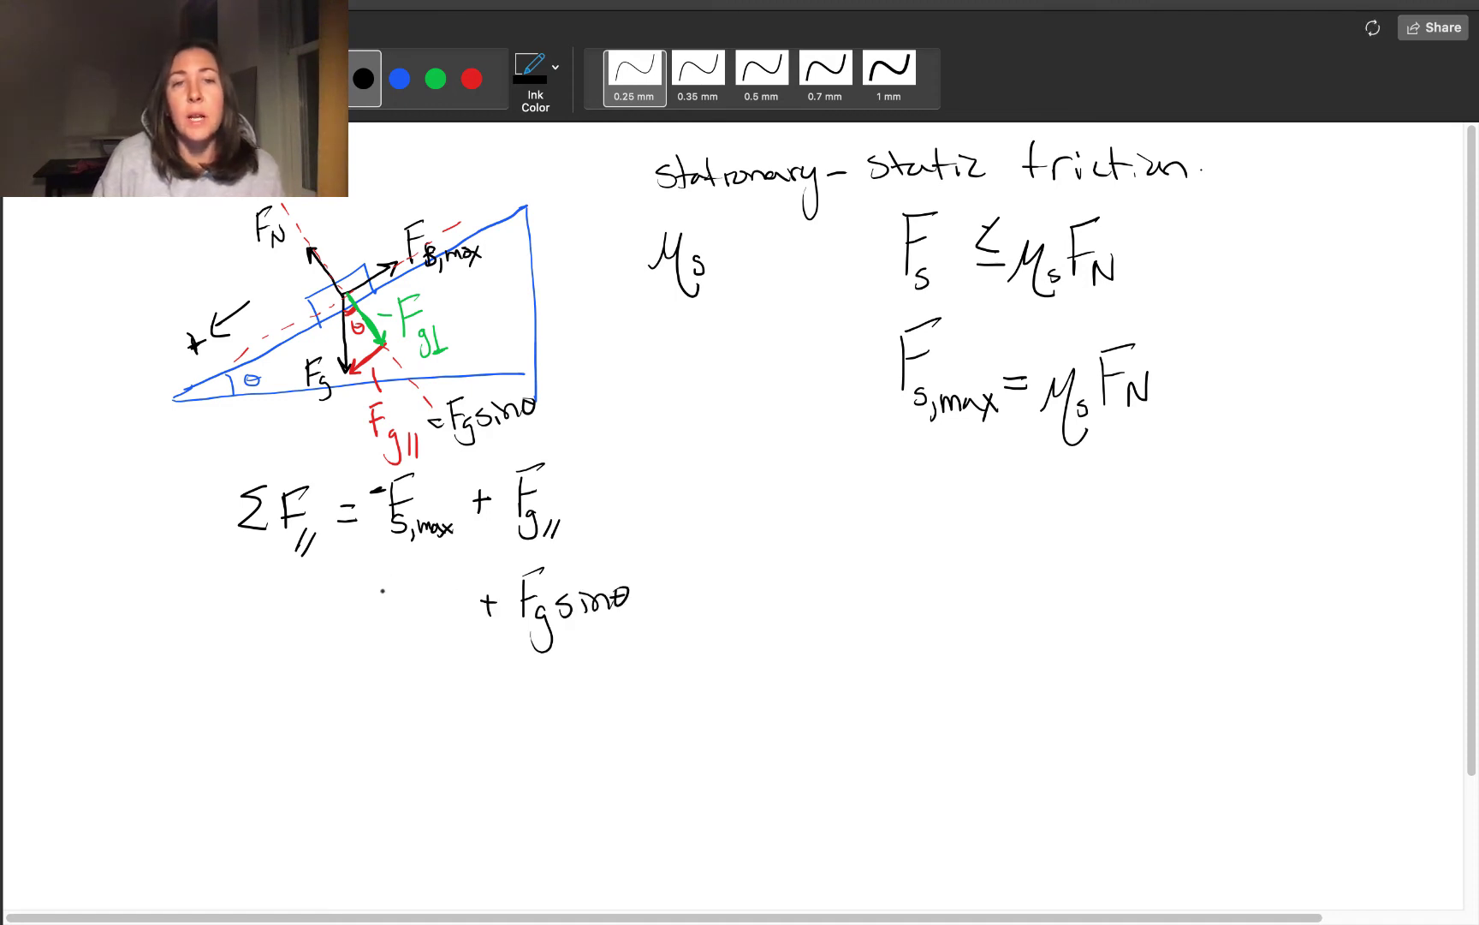
left_click_drag(382, 590, 402, 589)
mouse_move(413, 575)
left_mouse_down()
mouse_move(414, 623)
mouse_move(433, 568)
left_mouse_up()
mouse_move(407, 600)
left_mouse_down()
mouse_move(431, 591)
mouse_move(421, 640)
left_mouse_up()
mouse_move(444, 638)
left_mouse_down()
mouse_move(442, 652)
mouse_move(452, 626)
mouse_move(470, 635)
left_mouse_up()
mouse_move(476, 616)
left_mouse_down()
mouse_move(491, 635)
mouse_move(478, 637)
left_mouse_up()
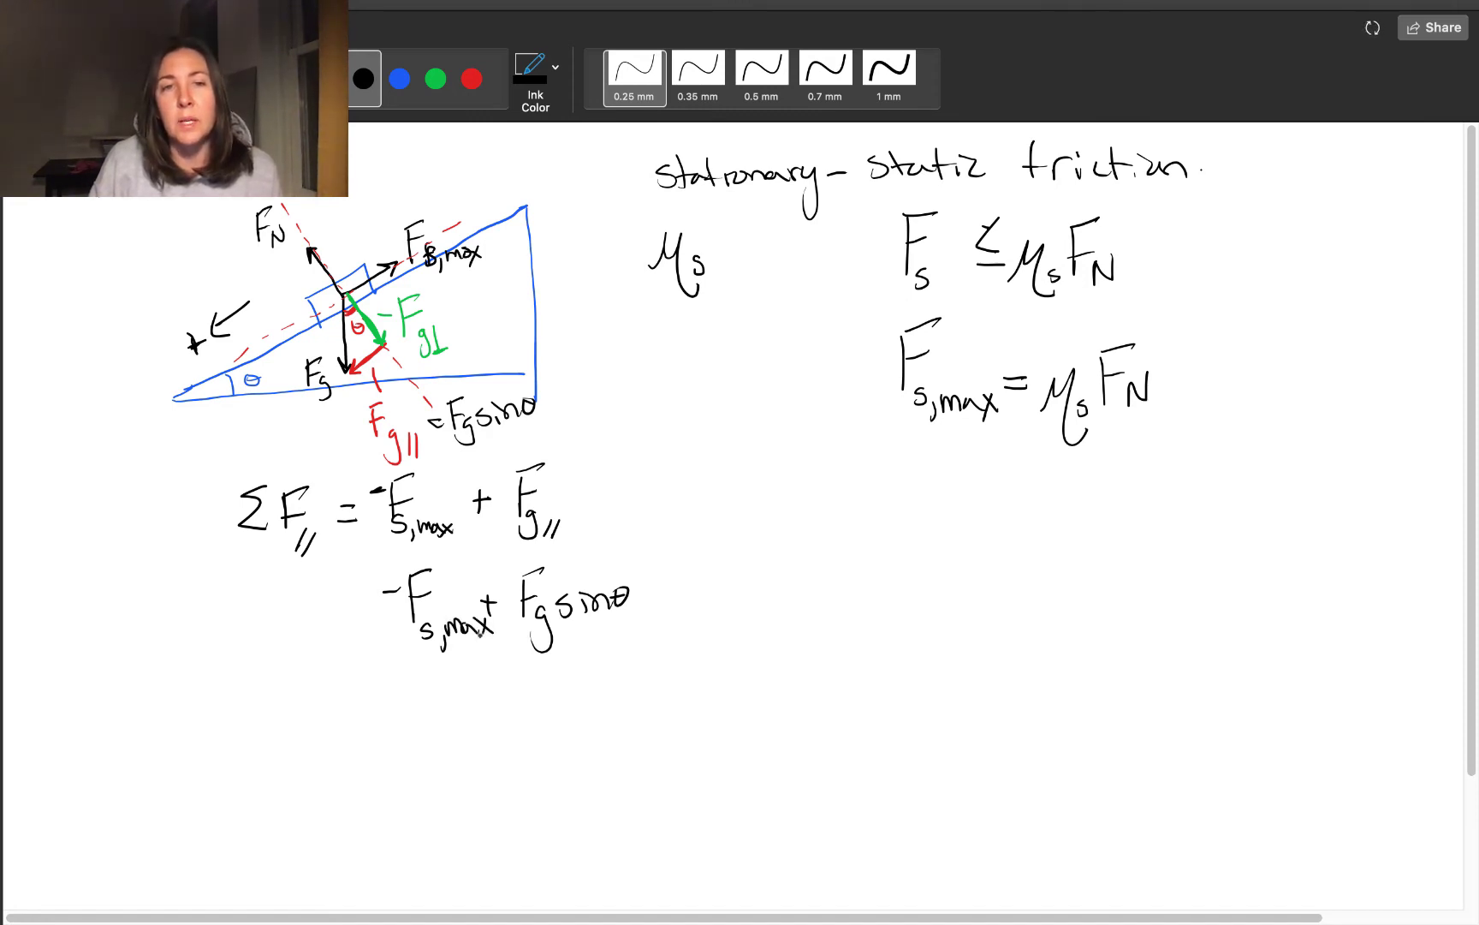
mouse_move(349, 609)
left_mouse_down()
mouse_move(366, 619)
mouse_move(293, 627)
mouse_move(315, 610)
left_mouse_up()
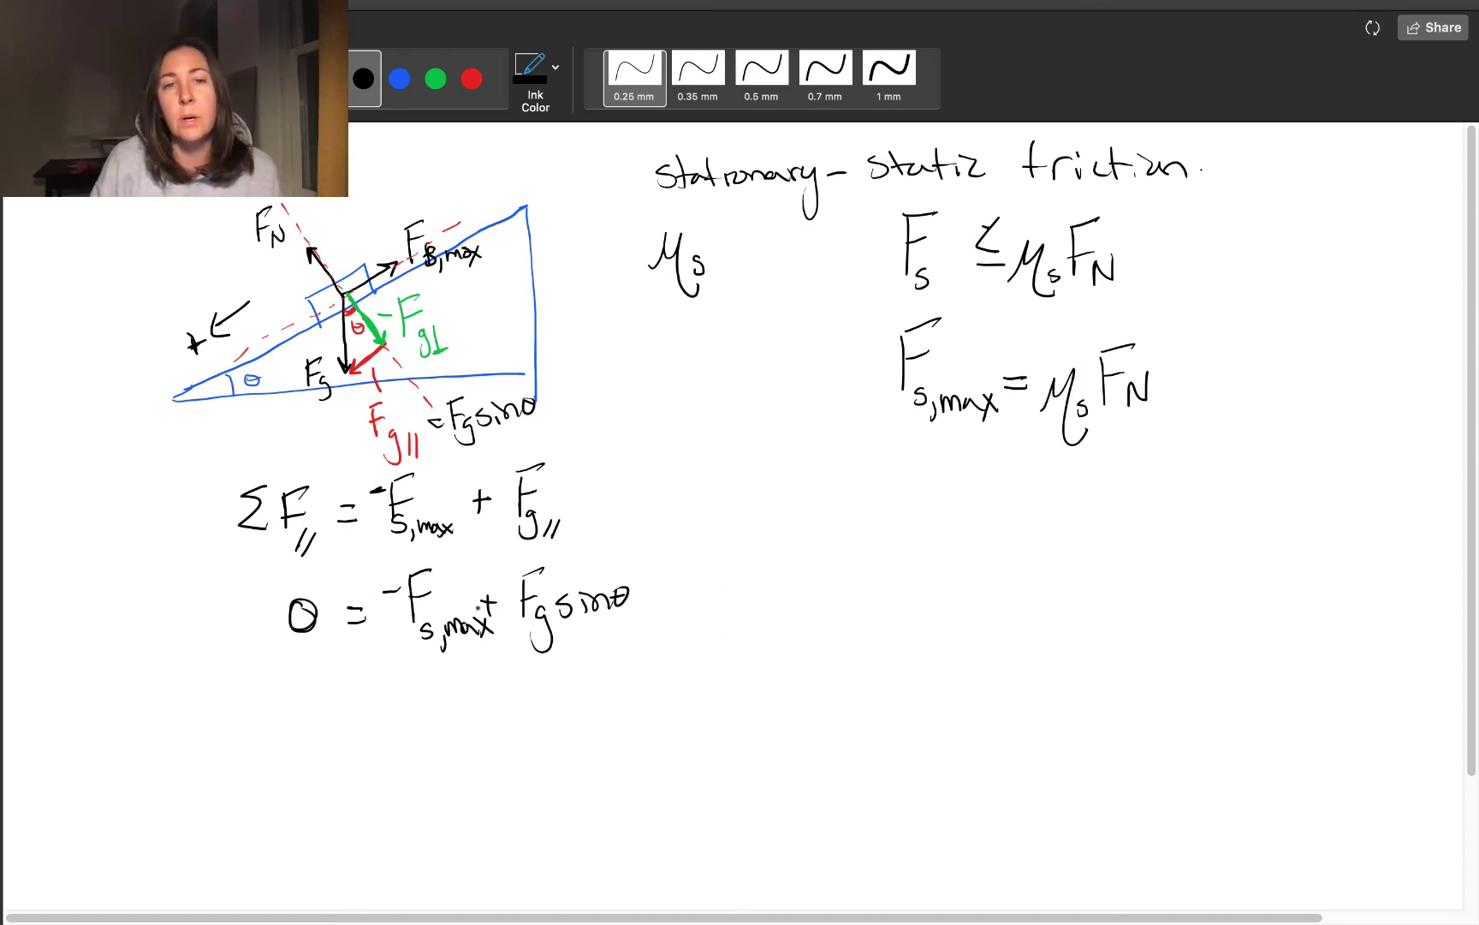
- Write Fs,max = mg sinθ on the next line
mouse_move(296, 698)
left_mouse_down()
mouse_move(296, 743)
mouse_move(322, 689)
left_mouse_up()
mouse_move(298, 719)
left_mouse_down()
mouse_move(314, 715)
mouse_move(308, 754)
mouse_move(336, 768)
mouse_move(415, 704)
mouse_move(481, 724)
mouse_move(505, 774)
left_mouse_up()
left_click_drag(520, 701, 505, 729)
mouse_move(529, 716)
left_mouse_down()
mouse_move(530, 730)
mouse_move(563, 727)
mouse_move(572, 698)
left_mouse_up()
left_click_drag(561, 707, 582, 706)
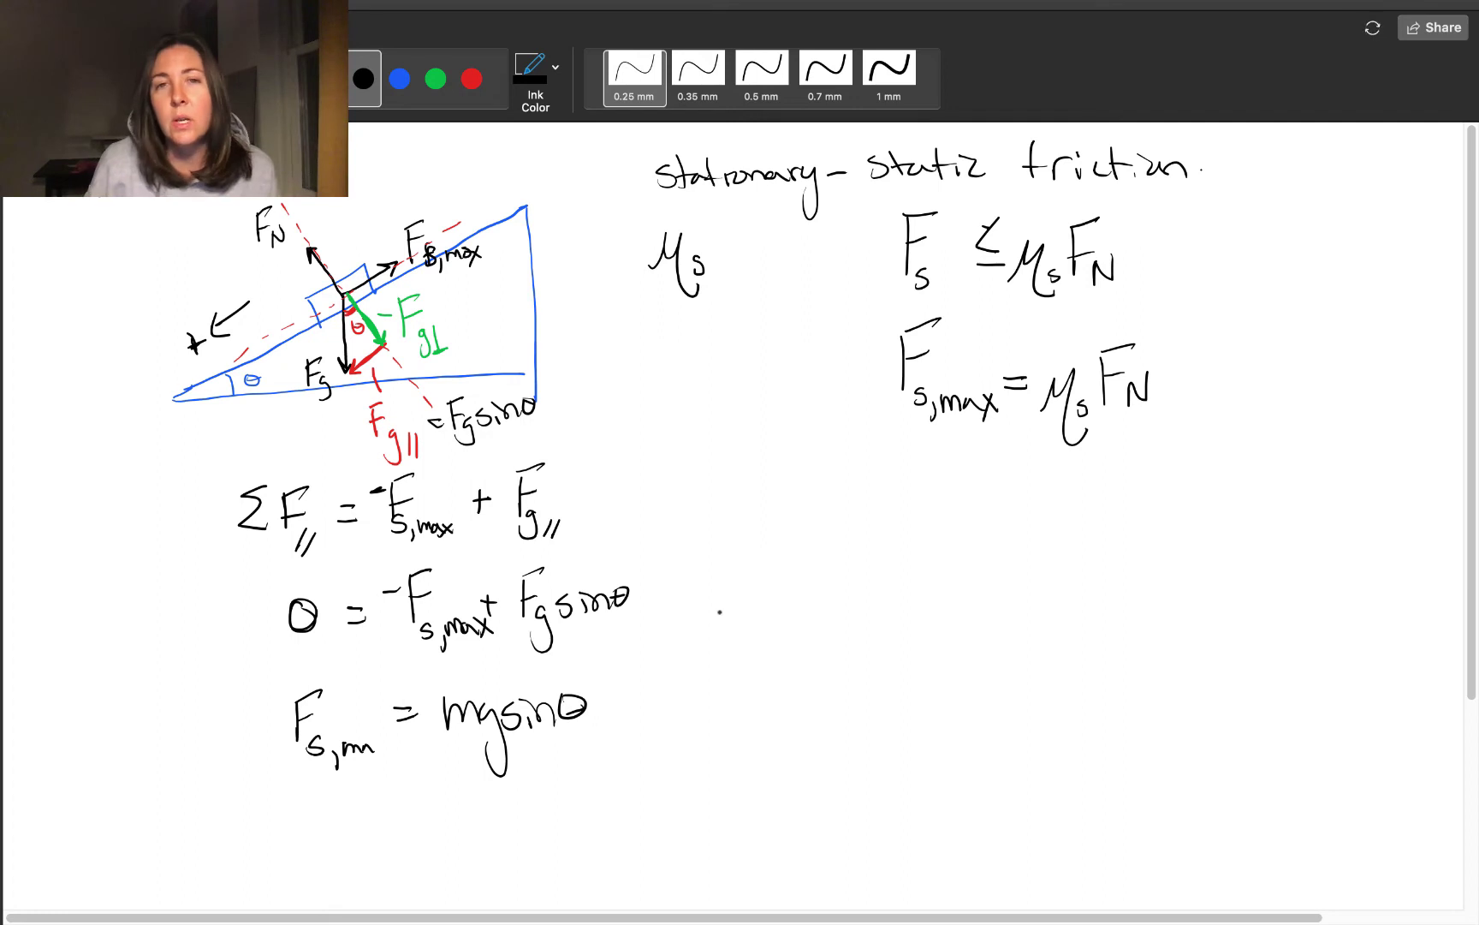
- Box μs and number the Fs,max = μs FN and mg sinθ equations 1 and 2
mouse_move(625, 210)
left_mouse_down()
mouse_move(738, 317)
mouse_move(614, 298)
mouse_move(766, 306)
left_mouse_up()
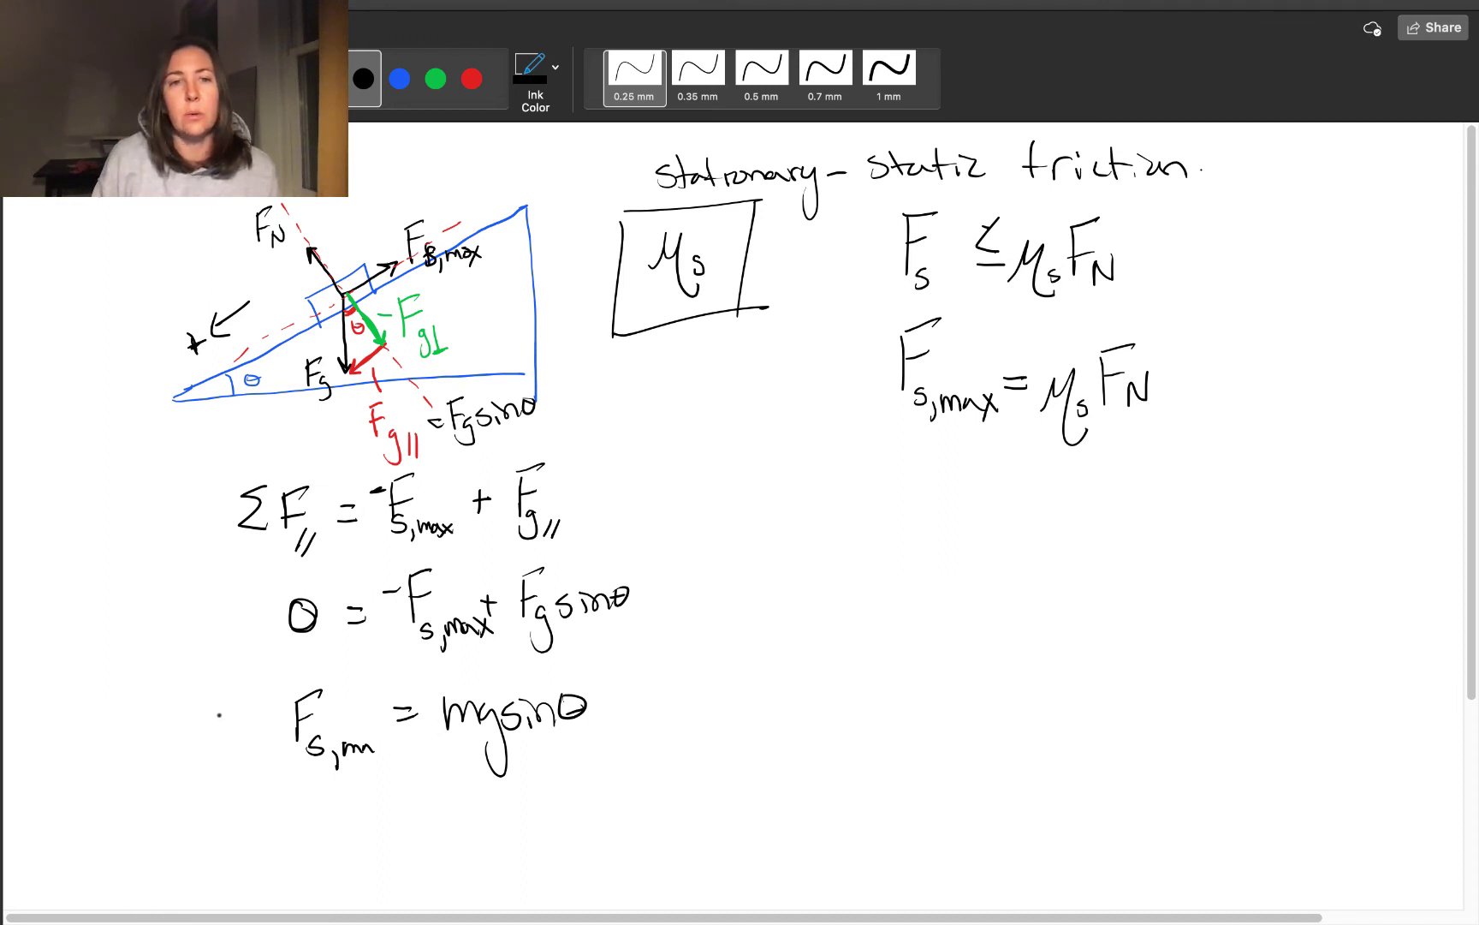
left_click_drag(853, 354, 863, 385)
mouse_move(851, 387)
left_mouse_down()
mouse_move(878, 386)
mouse_move(818, 331)
left_mouse_up()
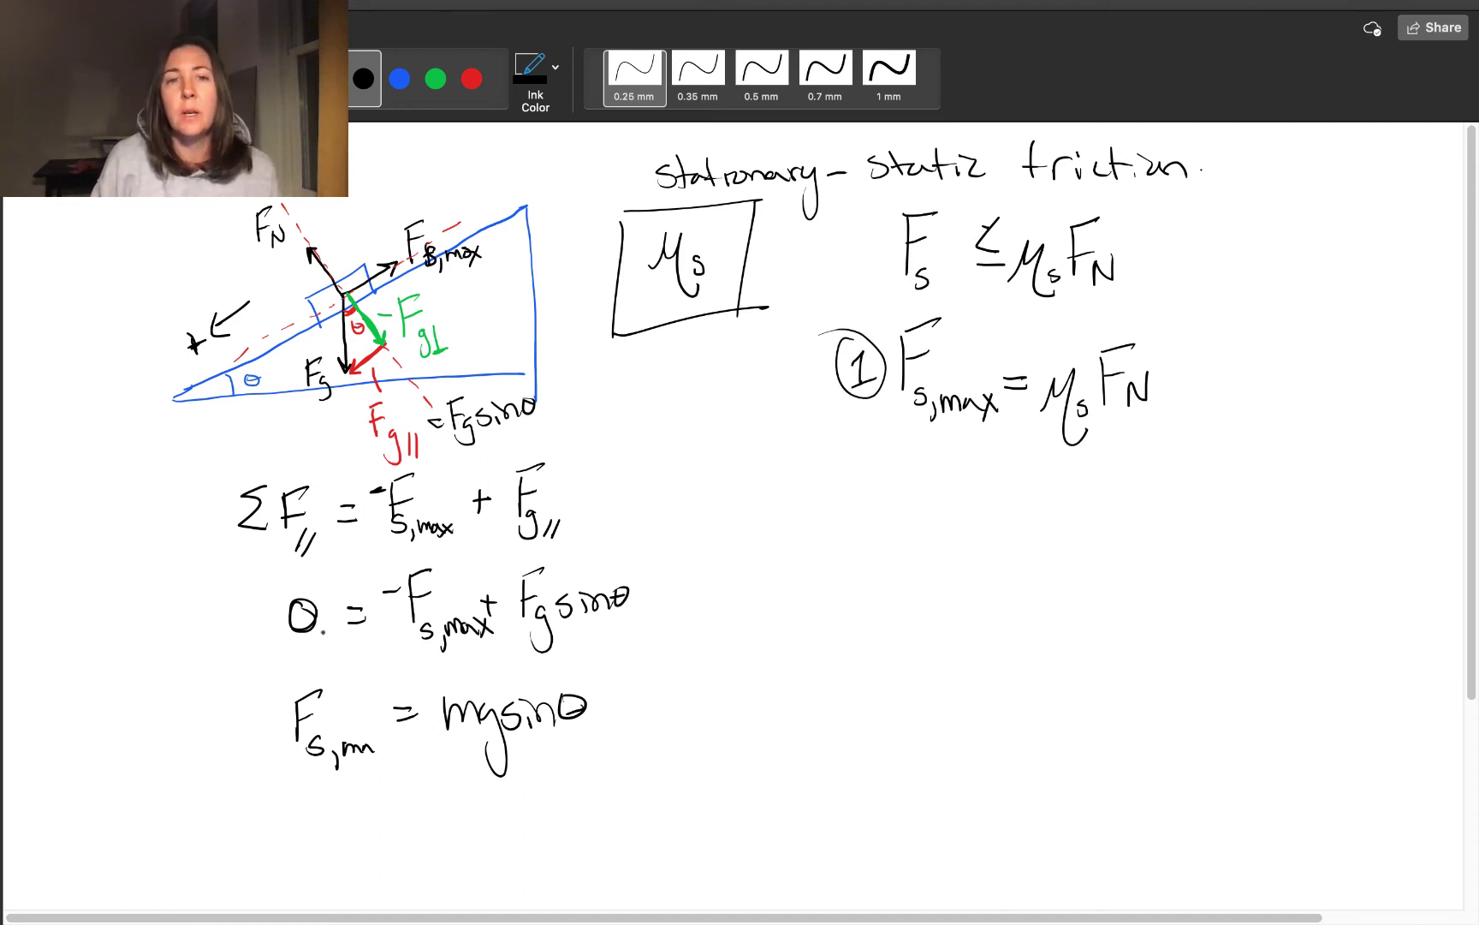
mouse_move(221, 708)
left_mouse_down()
mouse_move(248, 739)
mouse_move(255, 695)
left_mouse_up()
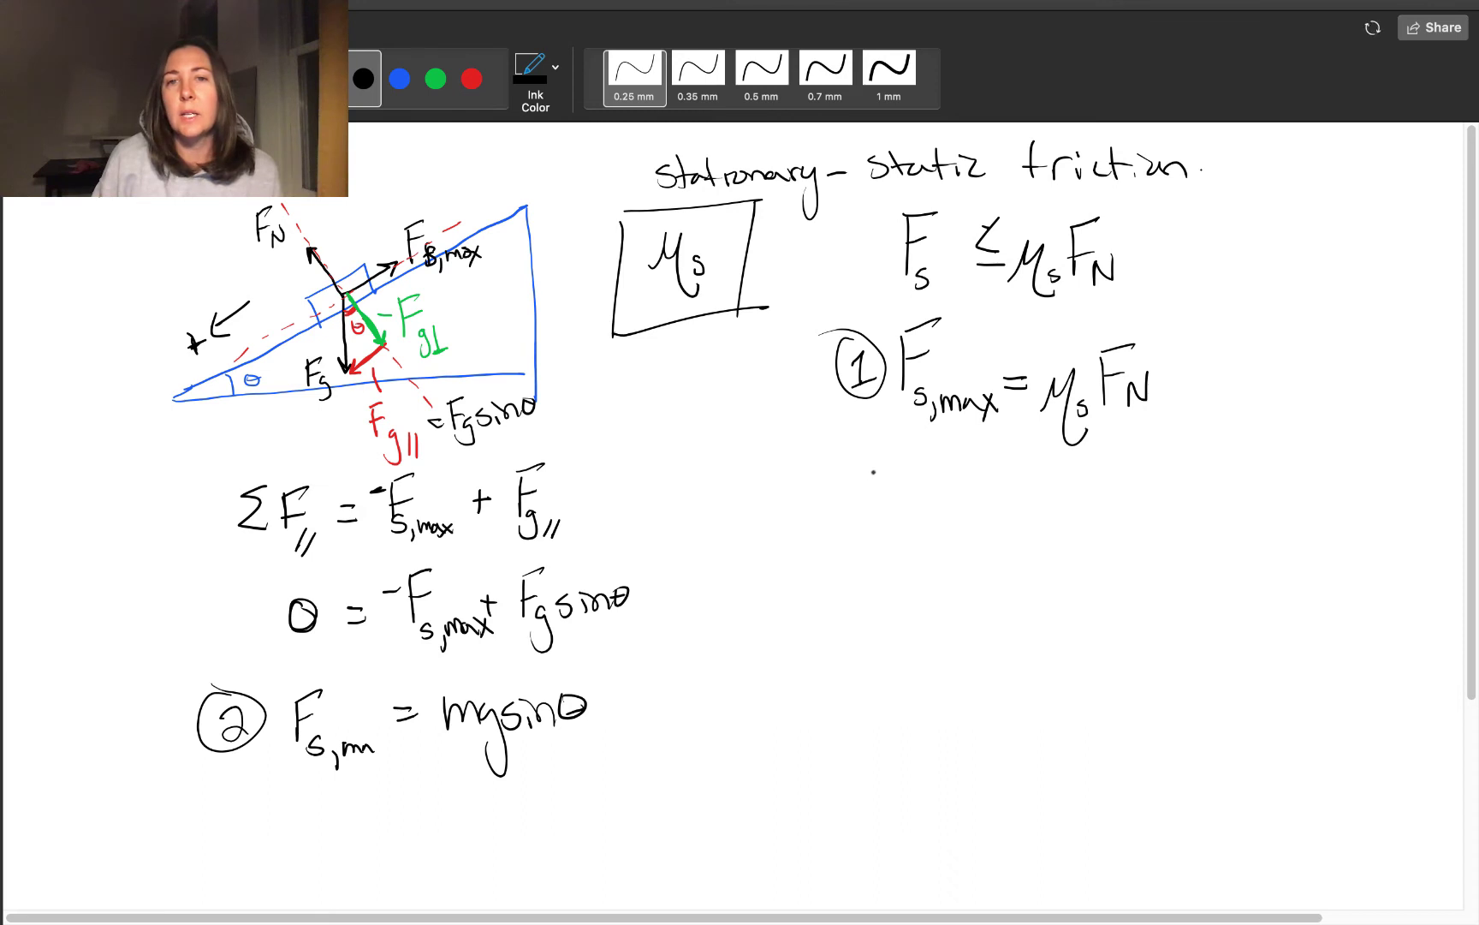
- Write circled (1) = (2), then begin μs FN = beneath it
mouse_move(873, 472)
left_mouse_down()
mouse_move(882, 506)
mouse_move(945, 477)
left_mouse_up()
mouse_move(929, 490)
left_mouse_down()
mouse_move(1010, 500)
mouse_move(976, 468)
left_mouse_up()
mouse_move(866, 450)
left_mouse_down()
mouse_move(910, 481)
mouse_move(865, 452)
left_mouse_up()
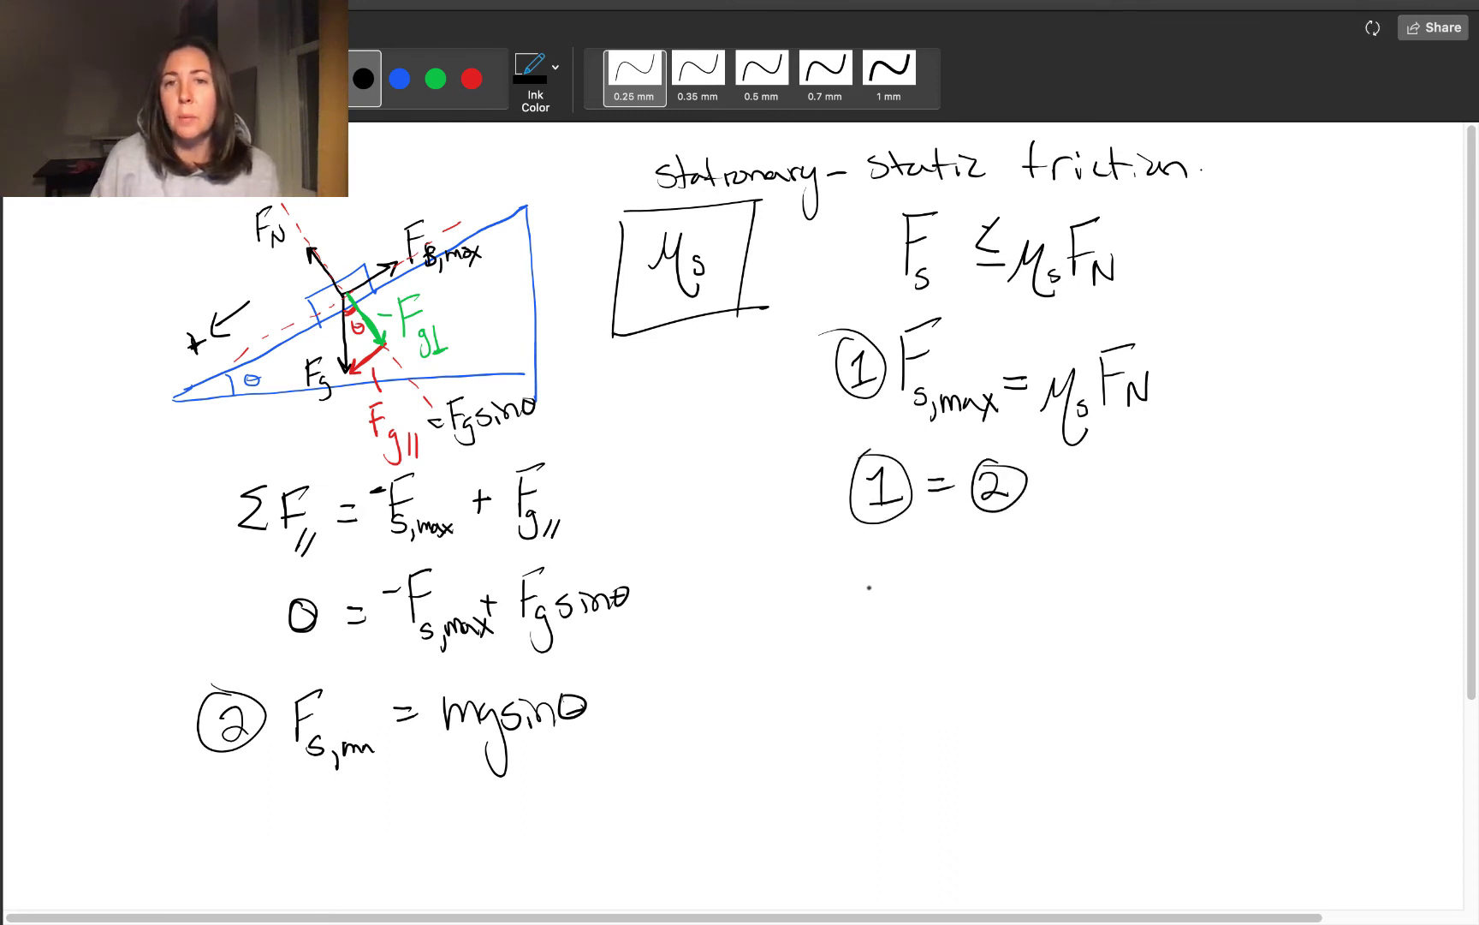
mouse_move(862, 559)
left_mouse_down()
mouse_move(855, 598)
mouse_move(898, 614)
mouse_move(898, 595)
mouse_move(894, 606)
mouse_move(943, 565)
mouse_move(933, 609)
mouse_move(951, 581)
left_mouse_up()
mouse_move(943, 620)
left_mouse_down()
mouse_move(945, 597)
mouse_move(1011, 564)
left_mouse_up()
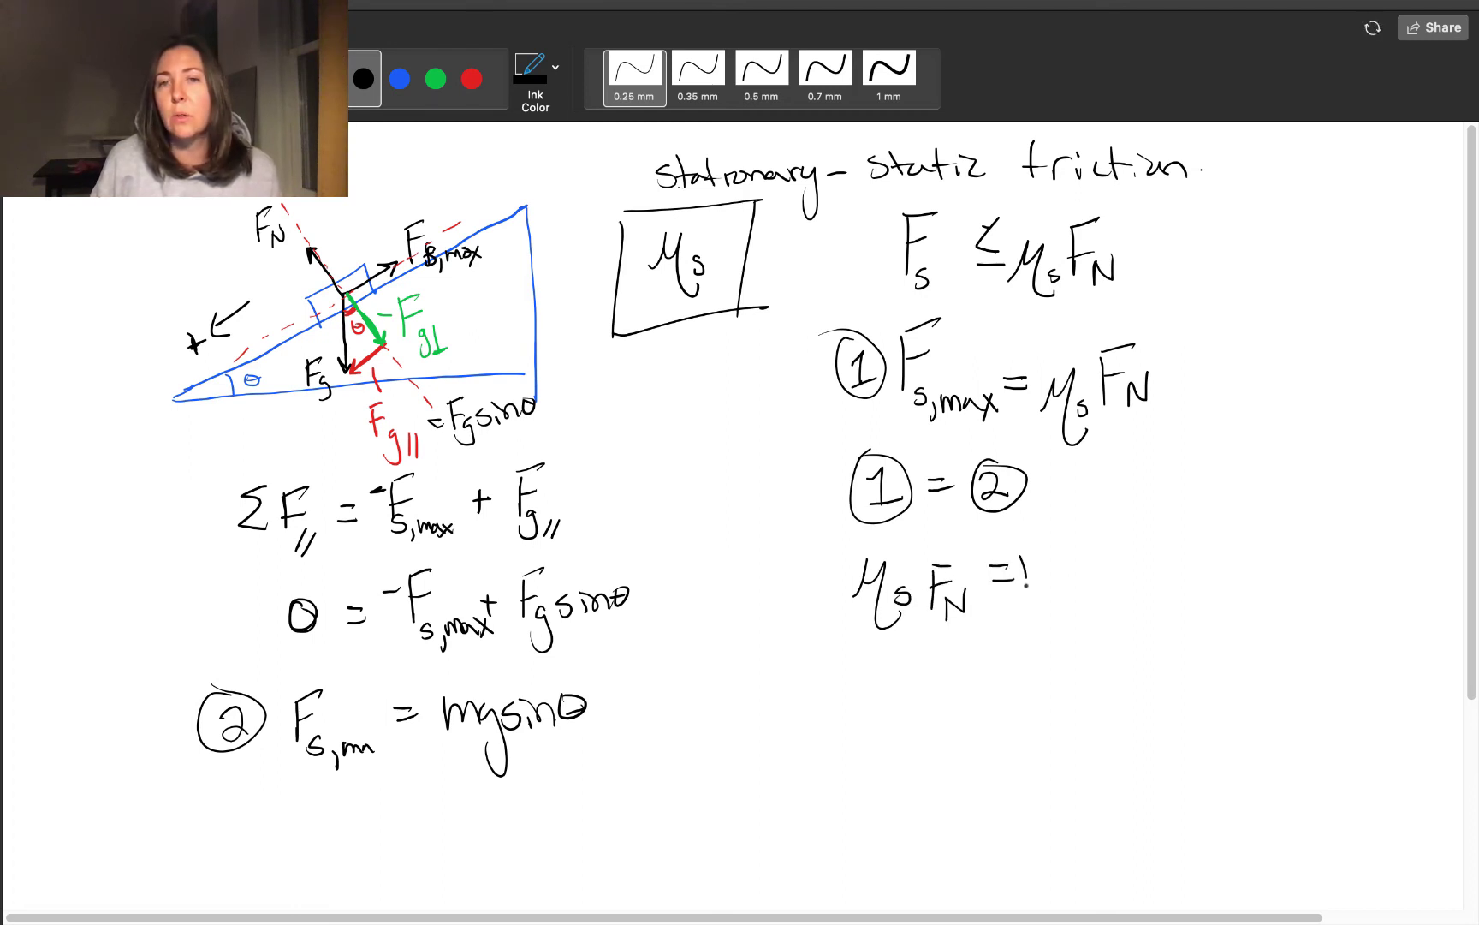